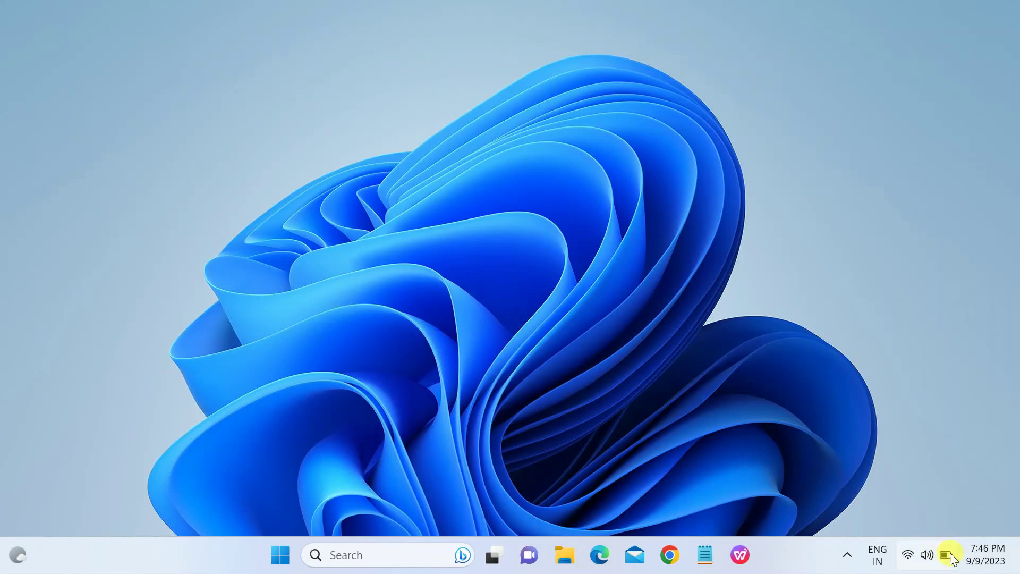
Search 'cont' in Windows search and launch Control Panel
mouse_move(944, 554)
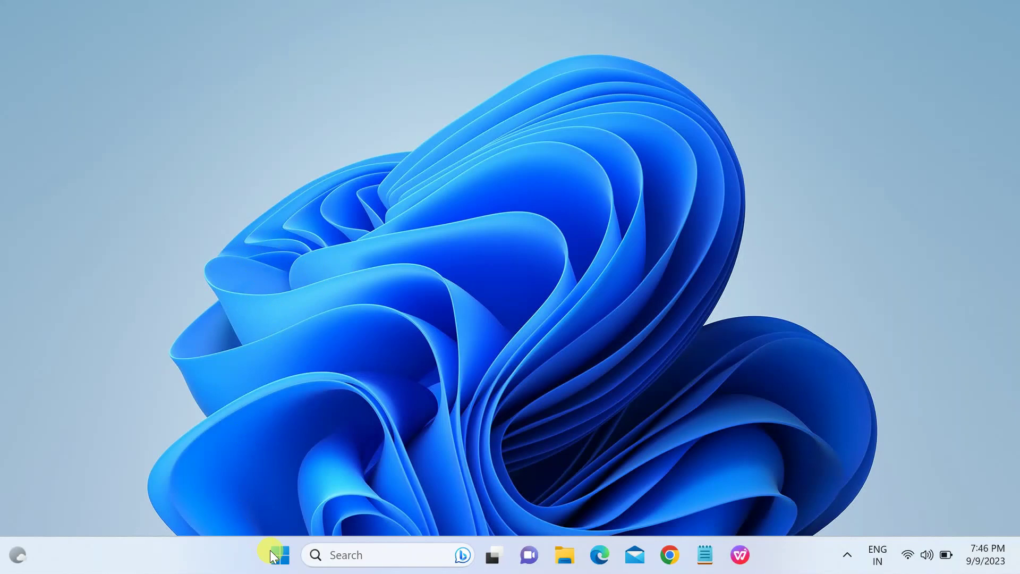
left_click(353, 555)
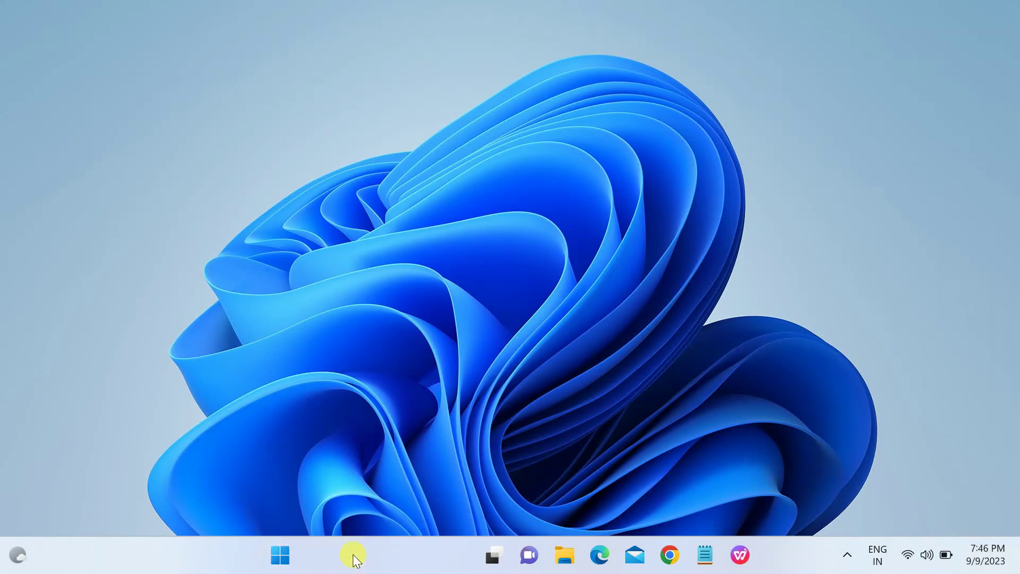
type("cont")
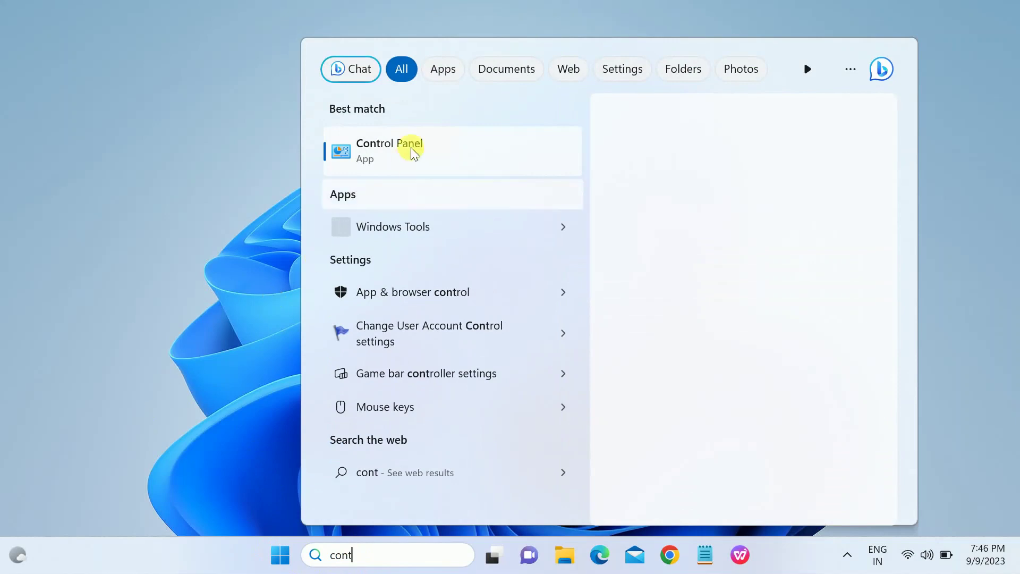
left_click(413, 147)
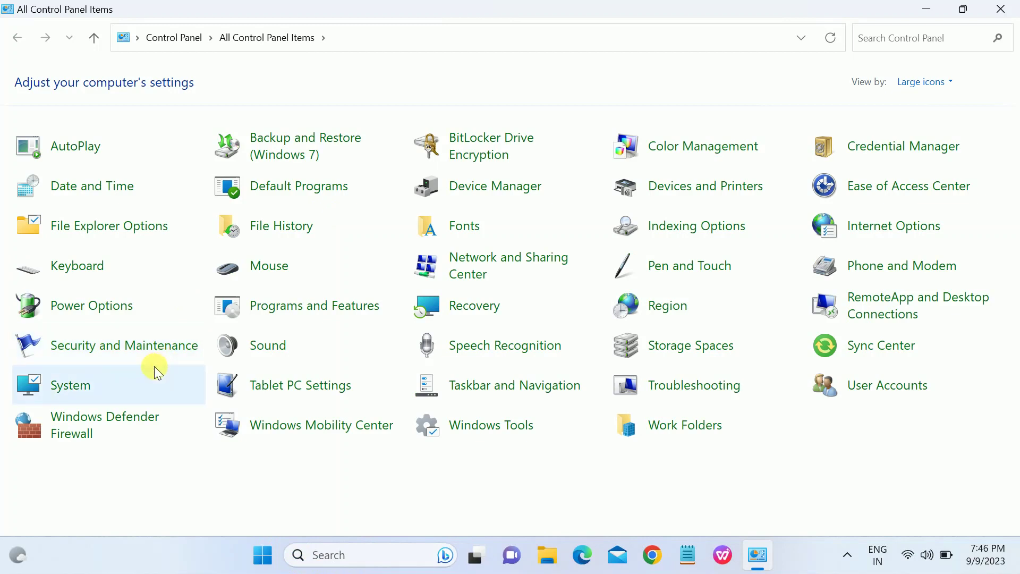
Switch Control Panel's View by to Category, then to Large icons
left_click(923, 83)
left_click(928, 102)
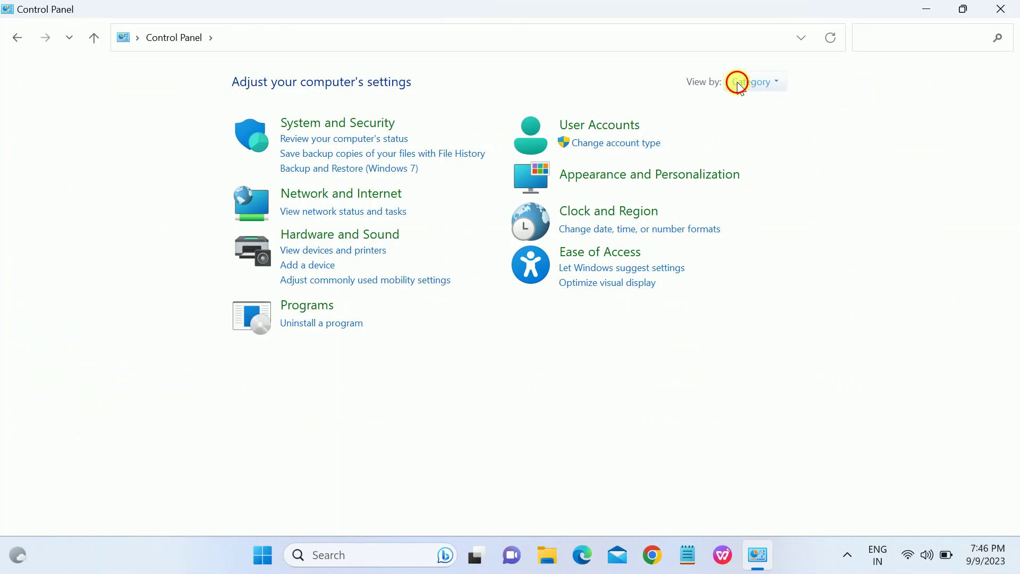
left_click(721, 90)
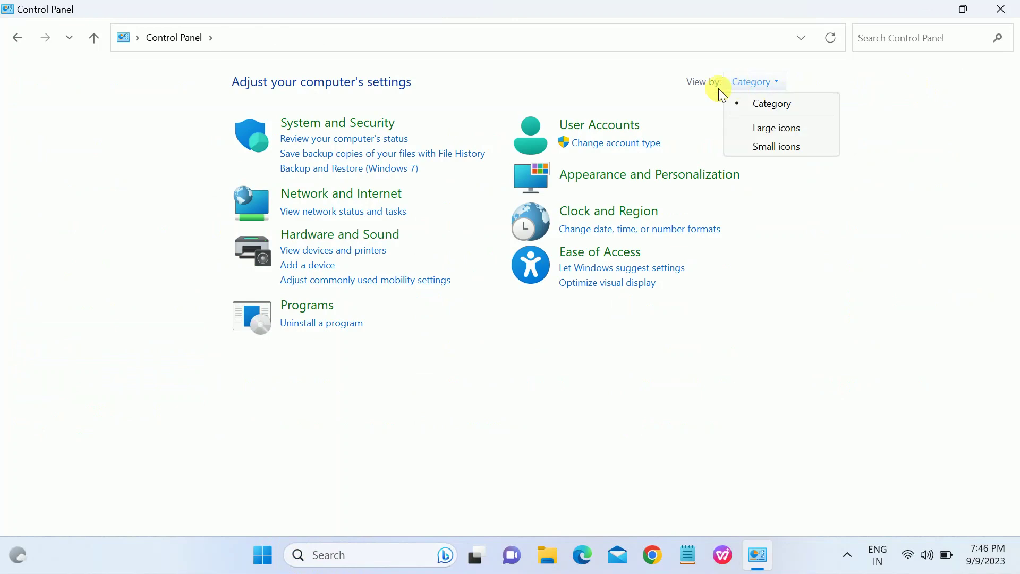
left_click(775, 129)
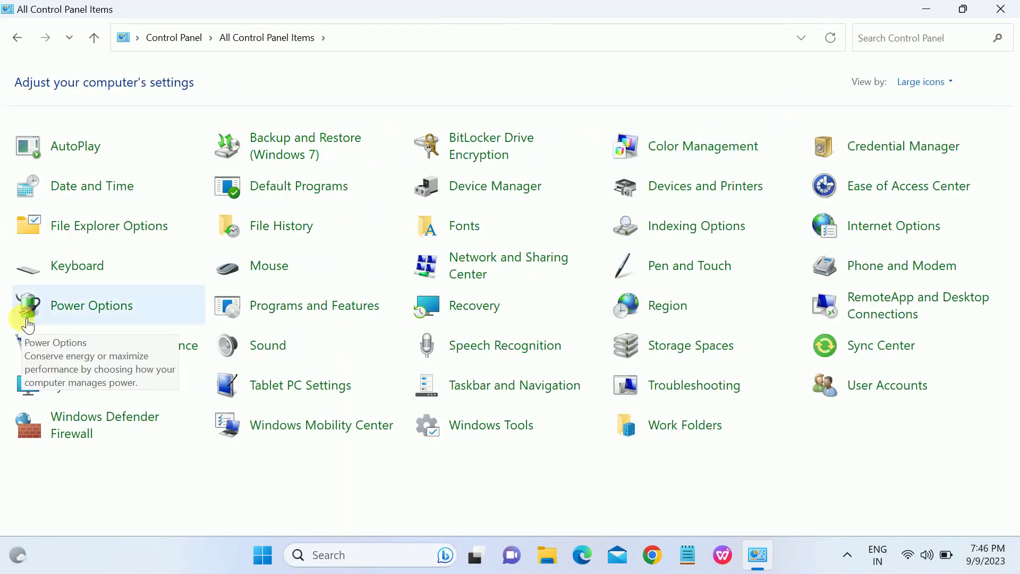
In Power Options' power button settings, uncheck Turn on fast startup and save changes
left_click(98, 316)
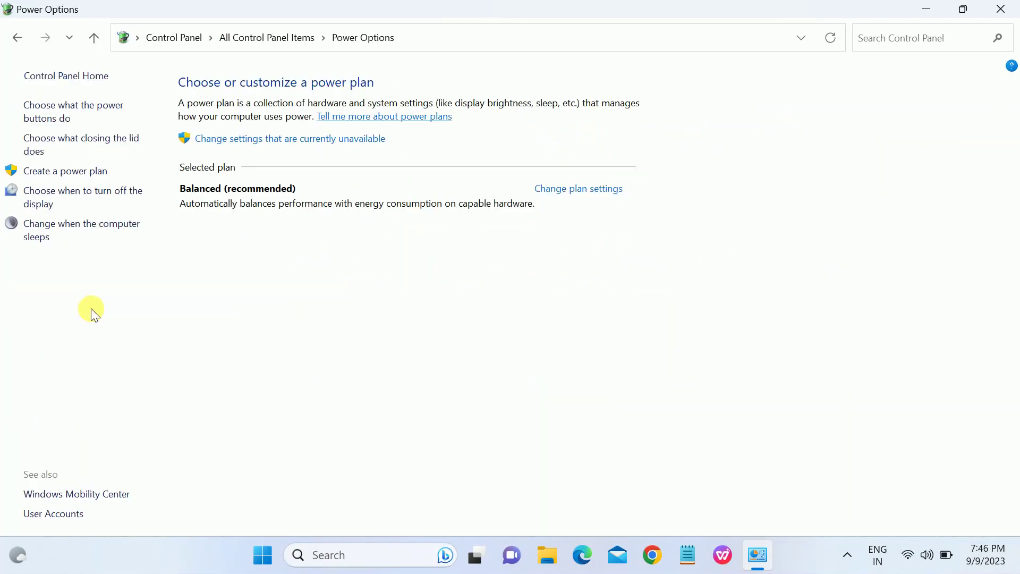
left_click(79, 121)
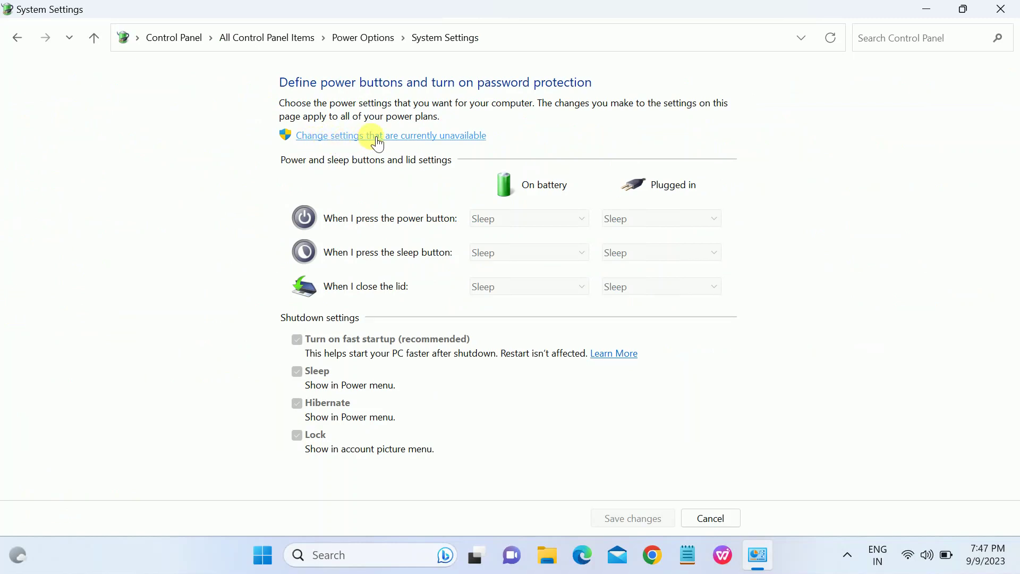
left_click(407, 136)
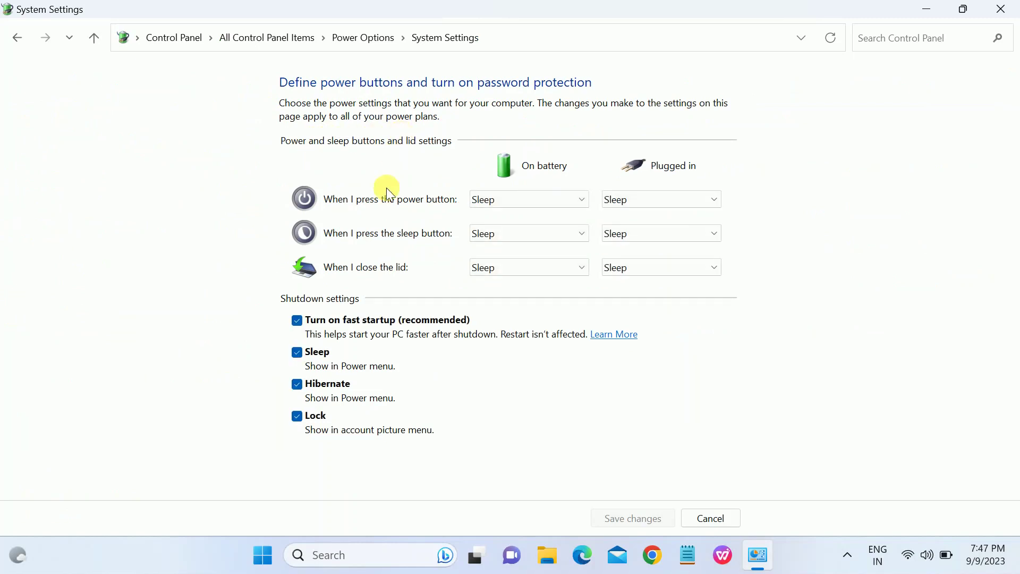
left_click(308, 322)
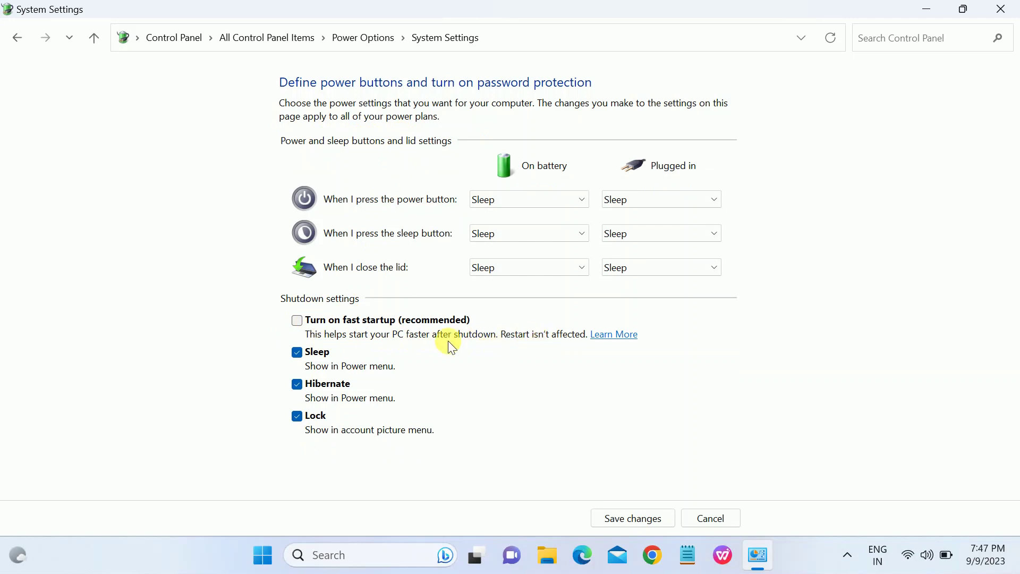
left_click(642, 521)
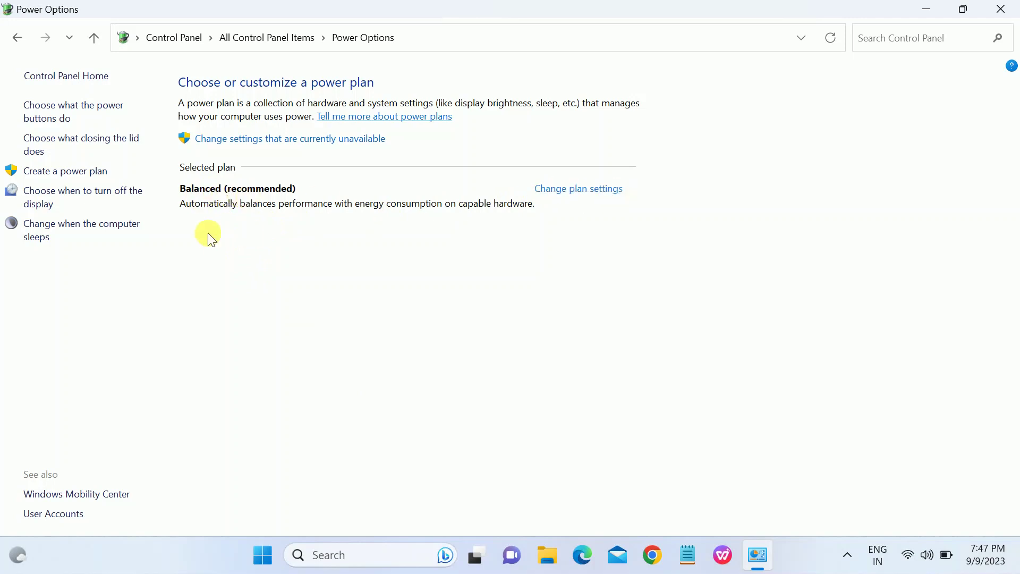
Keep the Balanced plan's display timeout at 10 minutes on battery and Never plugged in
left_click(568, 190)
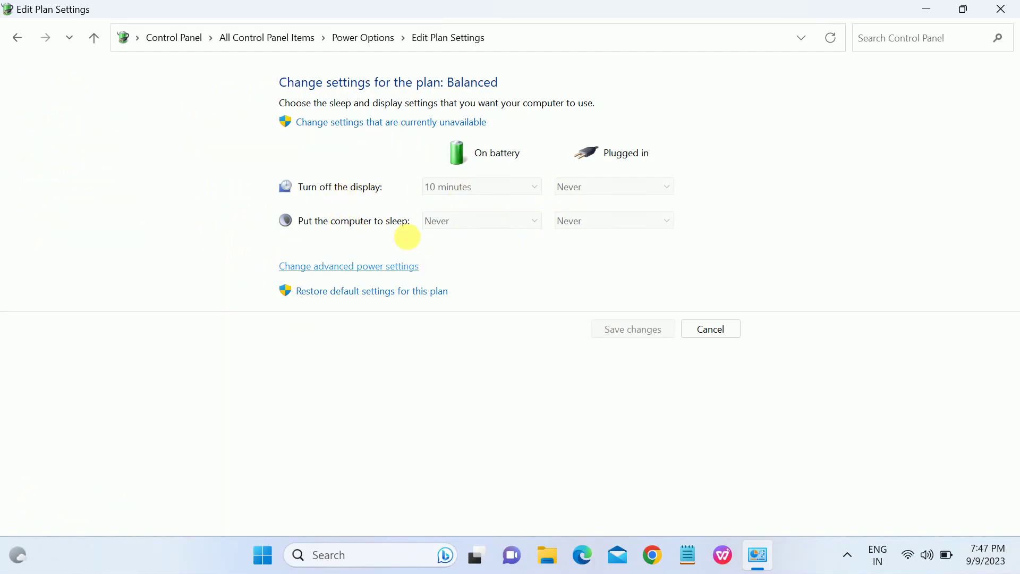
left_click(405, 126)
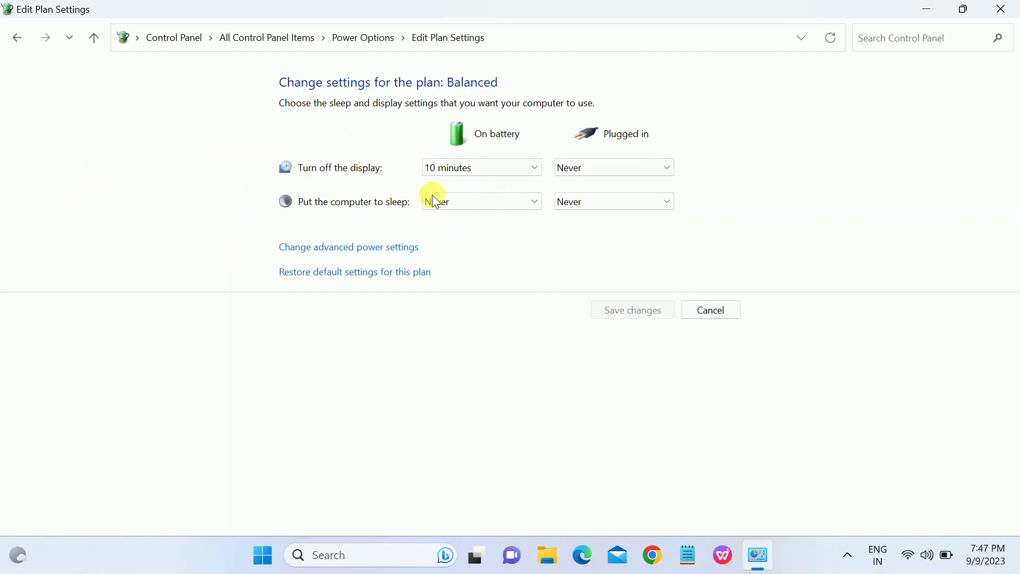
left_click(453, 167)
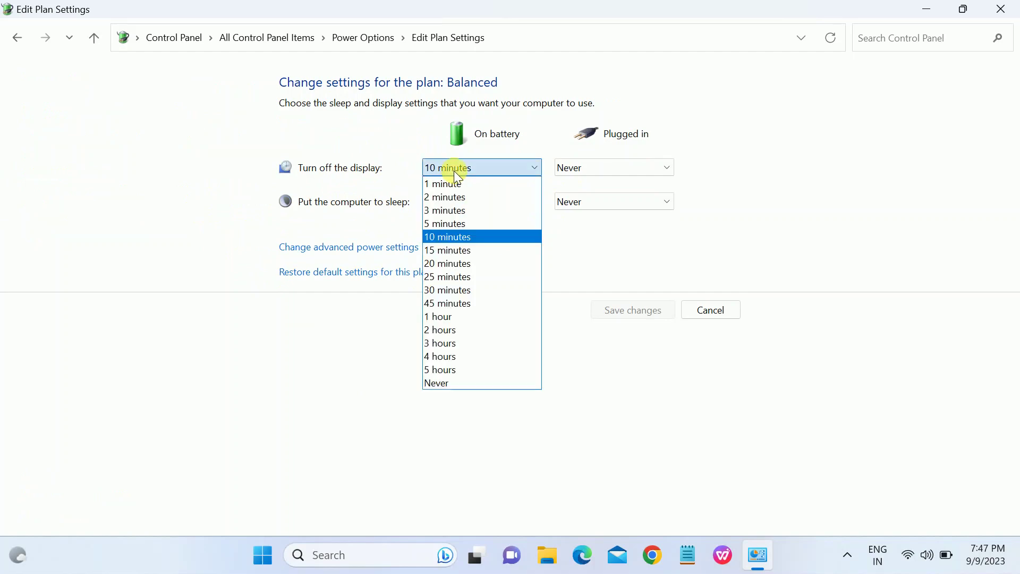
left_click(445, 237)
left_click(584, 169)
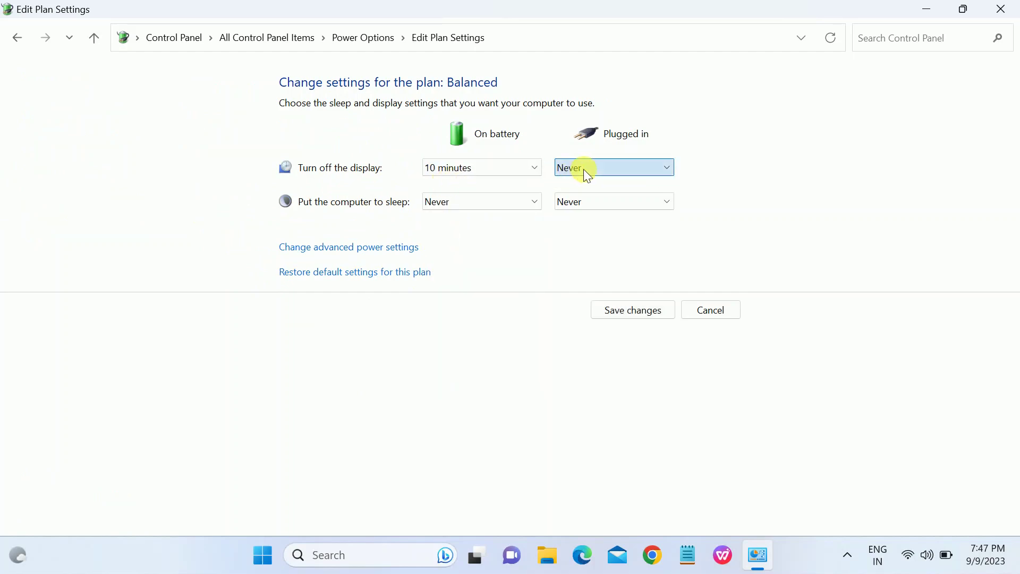
left_click(477, 202)
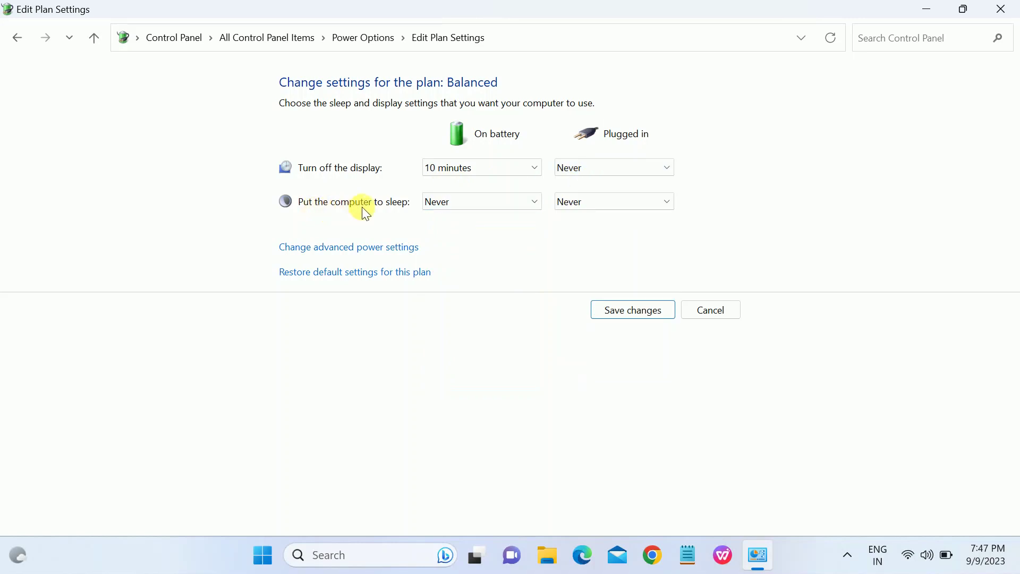
Set on-battery sleep to 15 minutes, save the plan, and close Control Panel
left_click(498, 196)
left_click(339, 216)
left_click(460, 203)
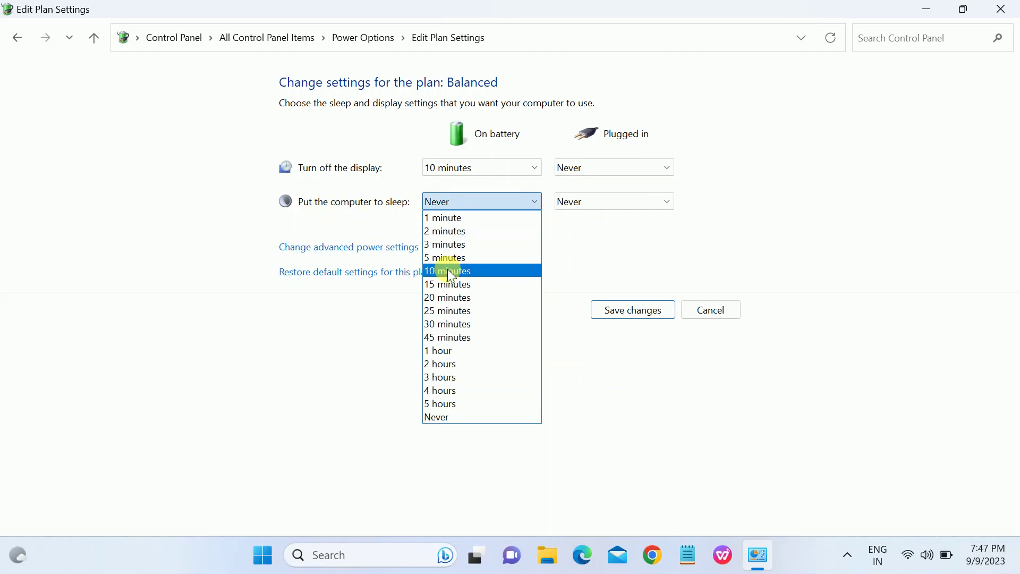
left_click(447, 284)
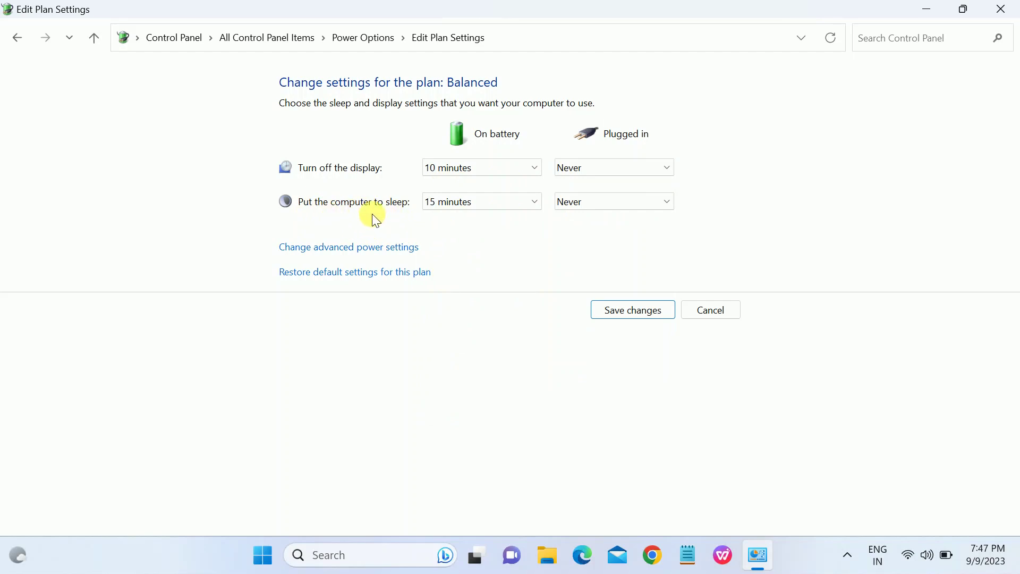
left_click(606, 306)
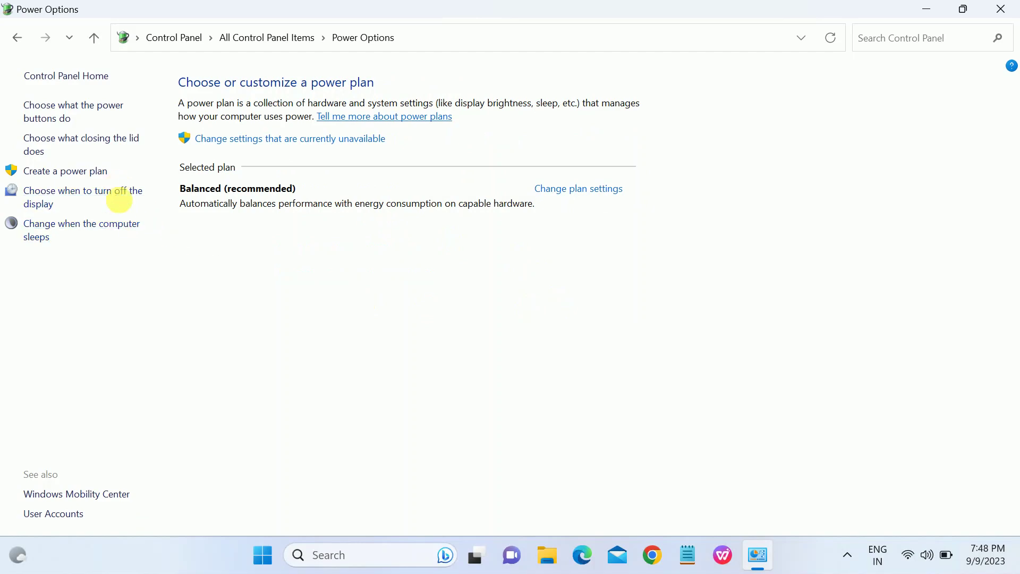
key("alt+F4")
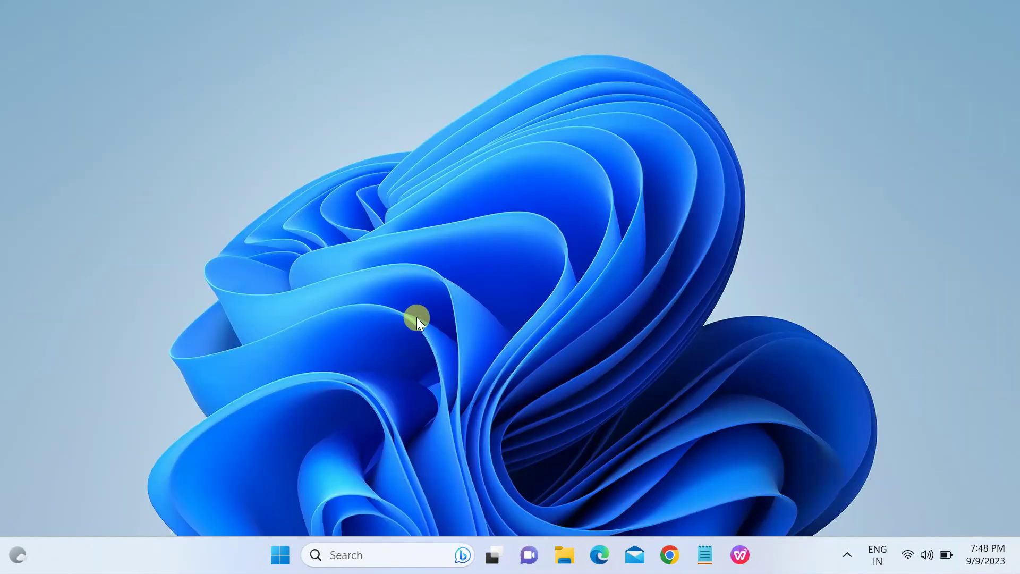
Launch Task Manager from the taskbar menu, maximize it, and show Startup apps
right_click(777, 552)
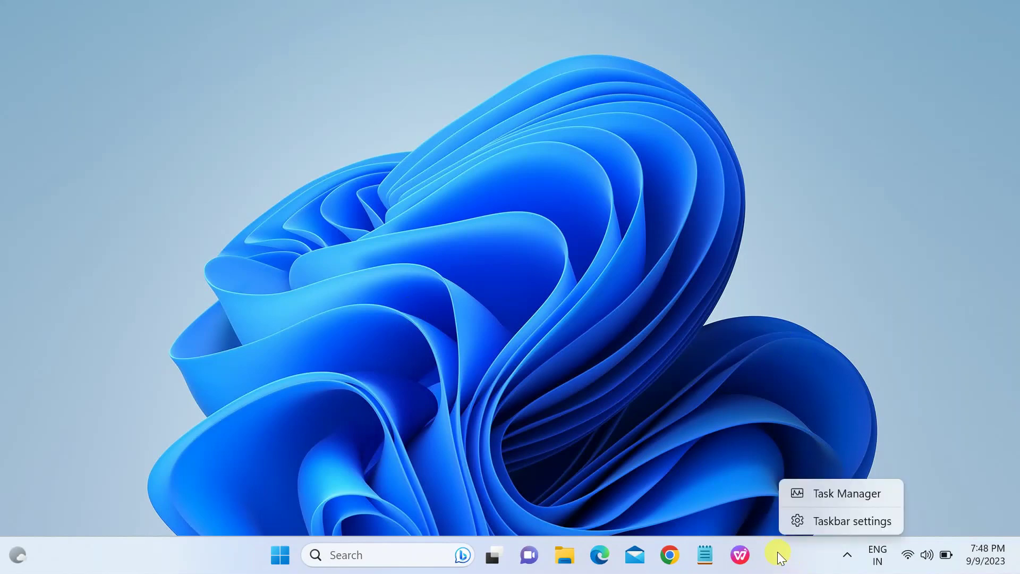
left_click(834, 493)
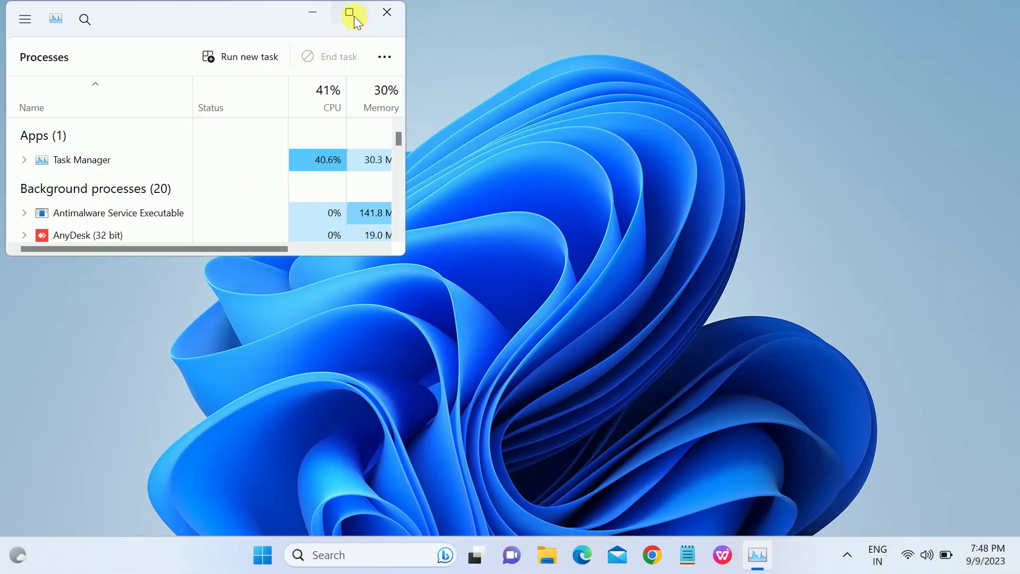
left_click(351, 13)
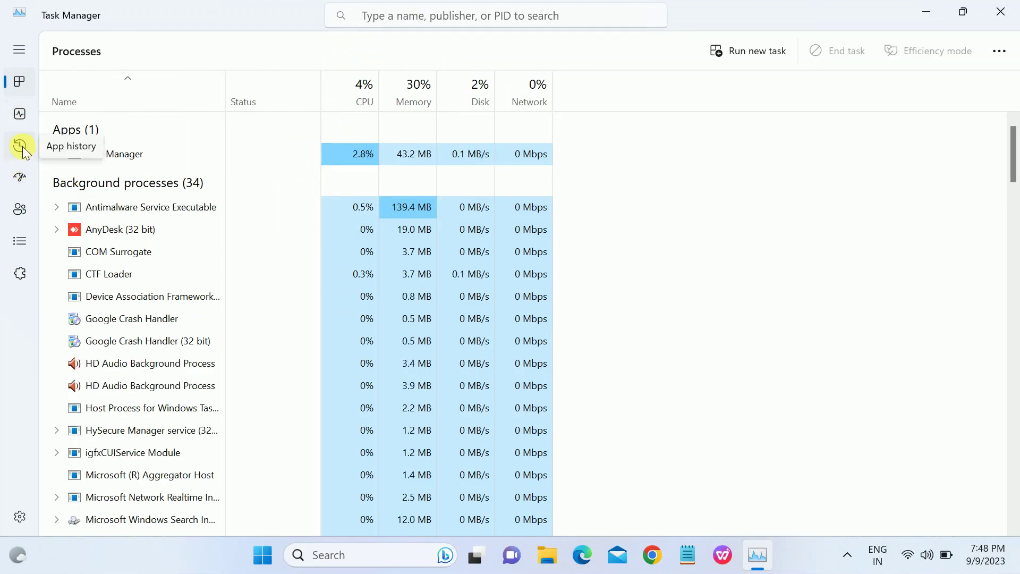
left_click(21, 182)
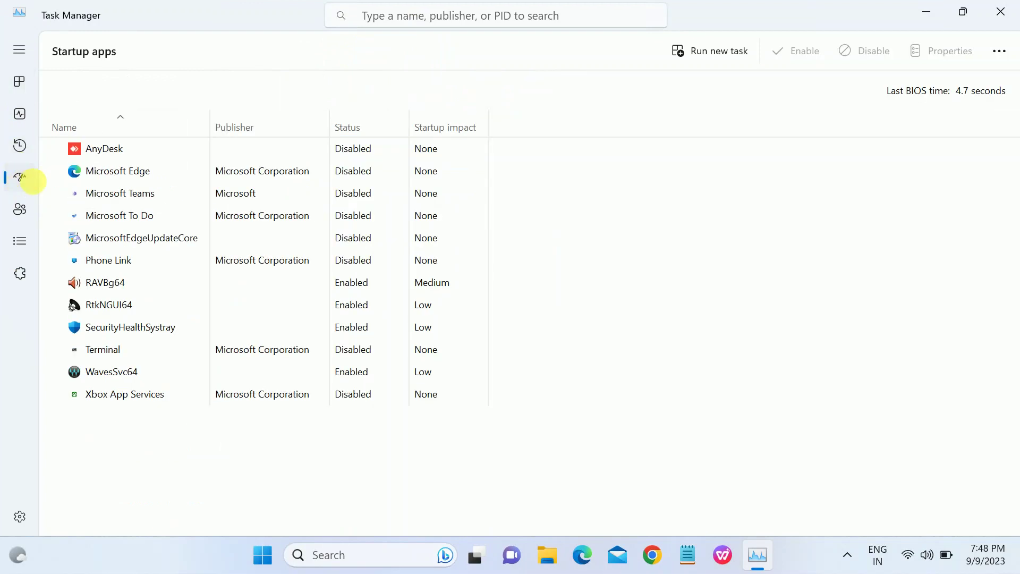
Disable Microsoft Teams from launching at startup
left_click(228, 197)
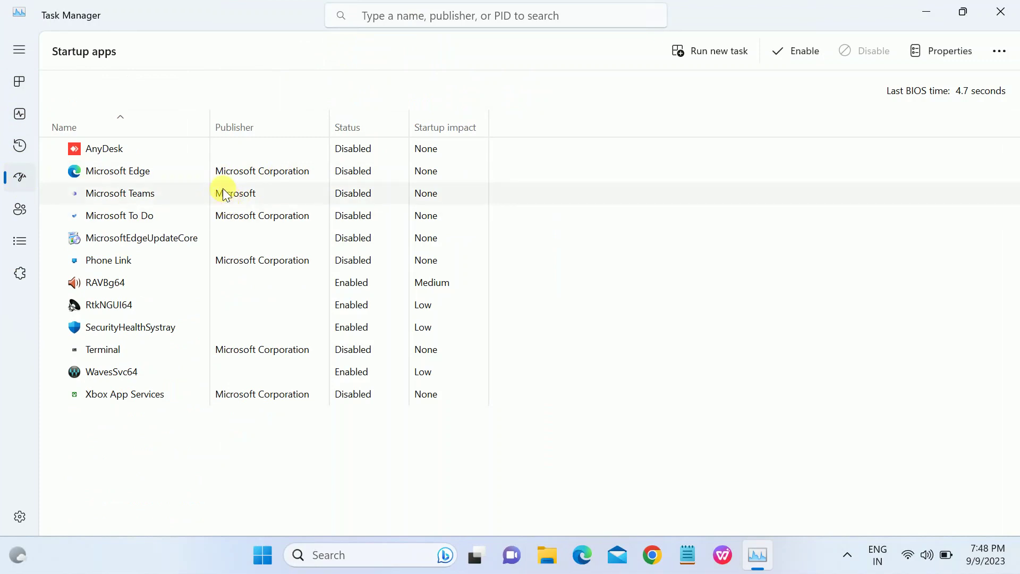
right_click(221, 192)
left_click(246, 201)
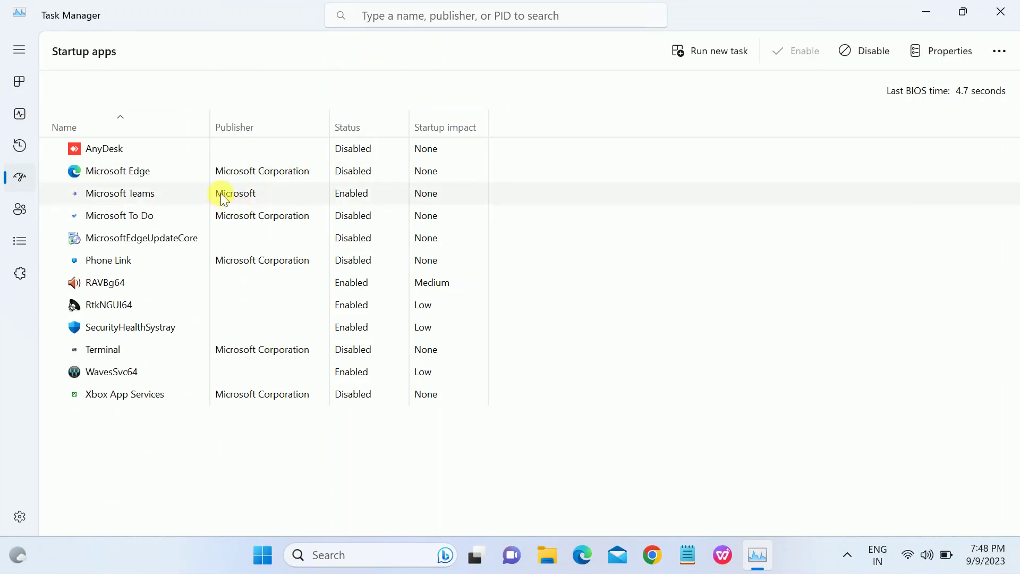
right_click(229, 196)
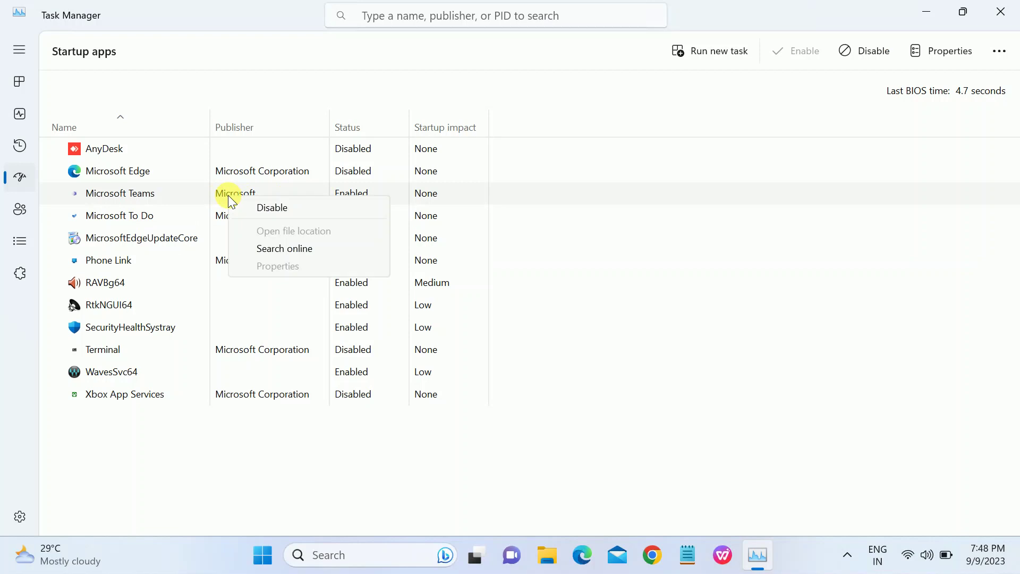
left_click(259, 208)
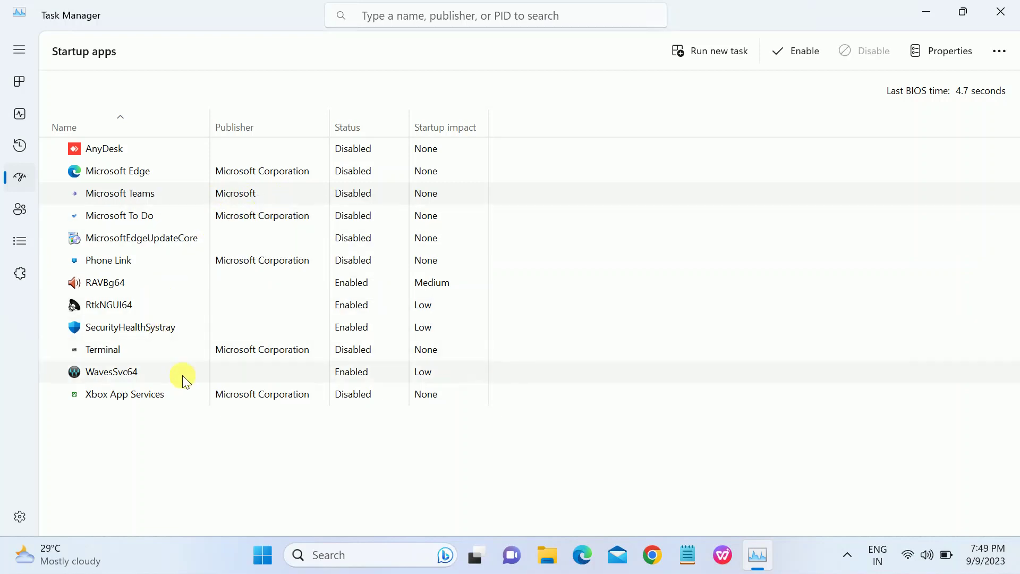
Disable WavesSvc64 at startup, close Task Manager, and refresh the desktop
left_click(183, 330)
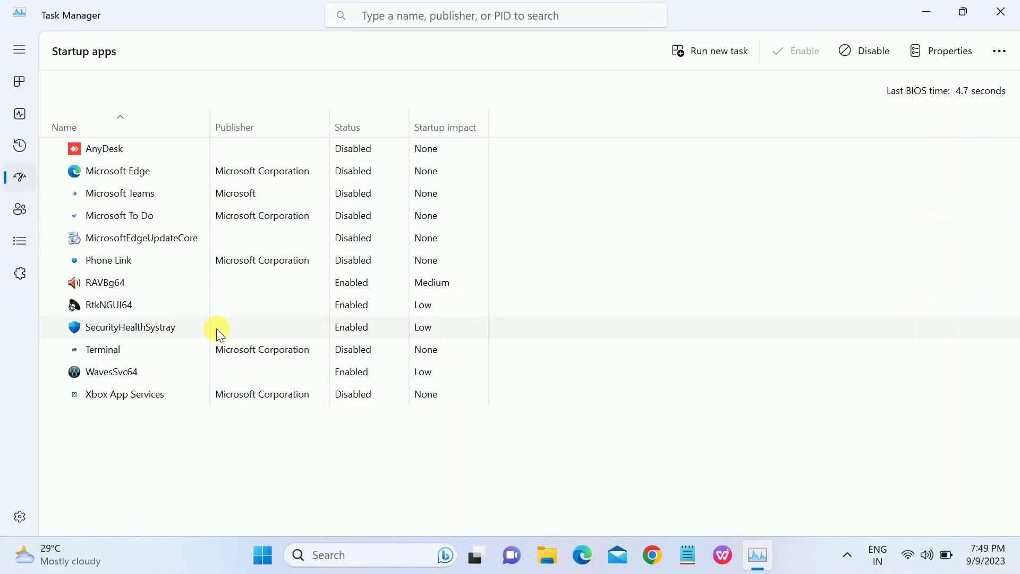
left_click(158, 368)
right_click(158, 366)
left_click(212, 378)
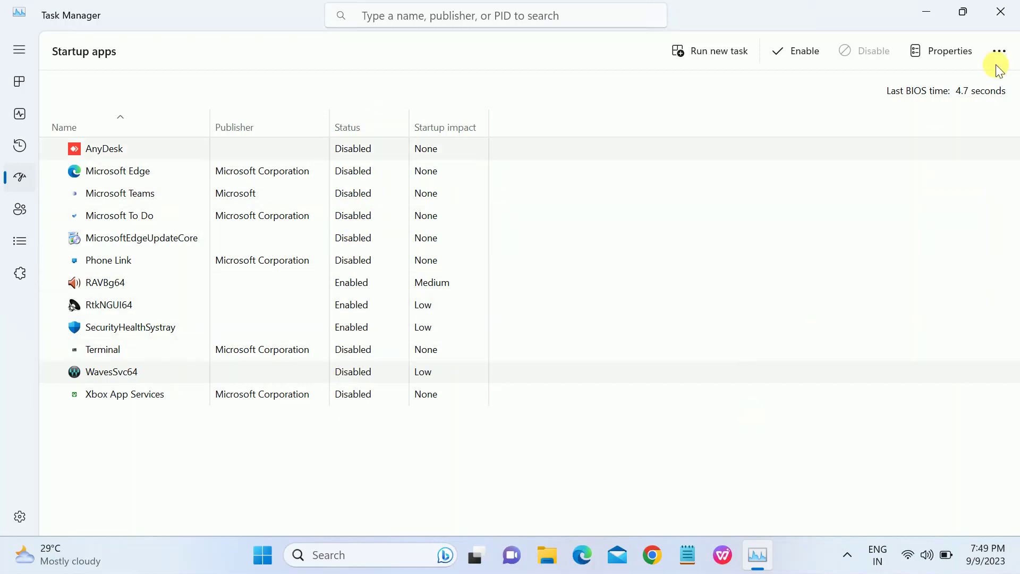
left_click(1001, 11)
right_click(393, 165)
left_click(442, 225)
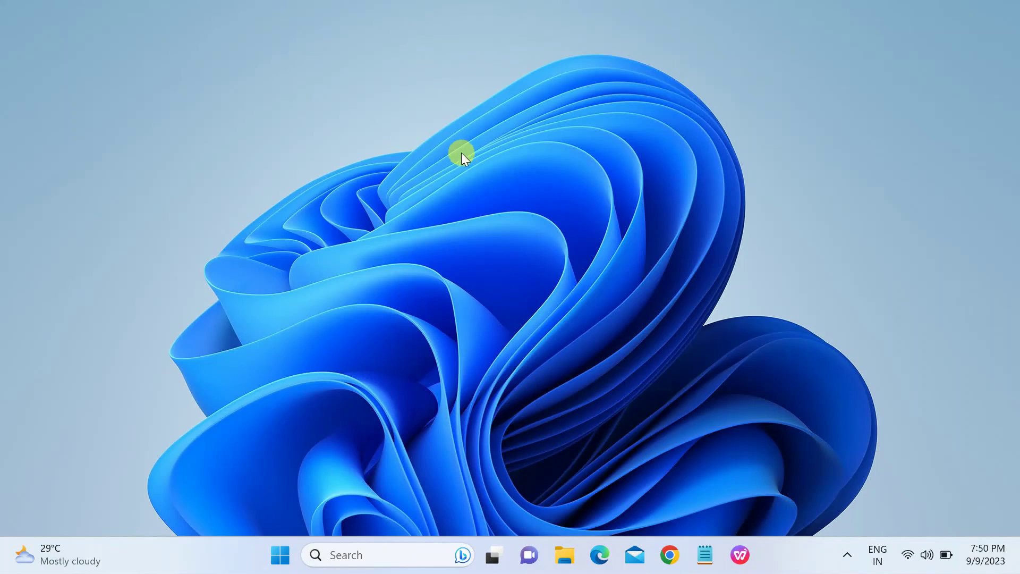
Open Display settings from the desktop menu and go to the Graphics page
right_click(465, 110)
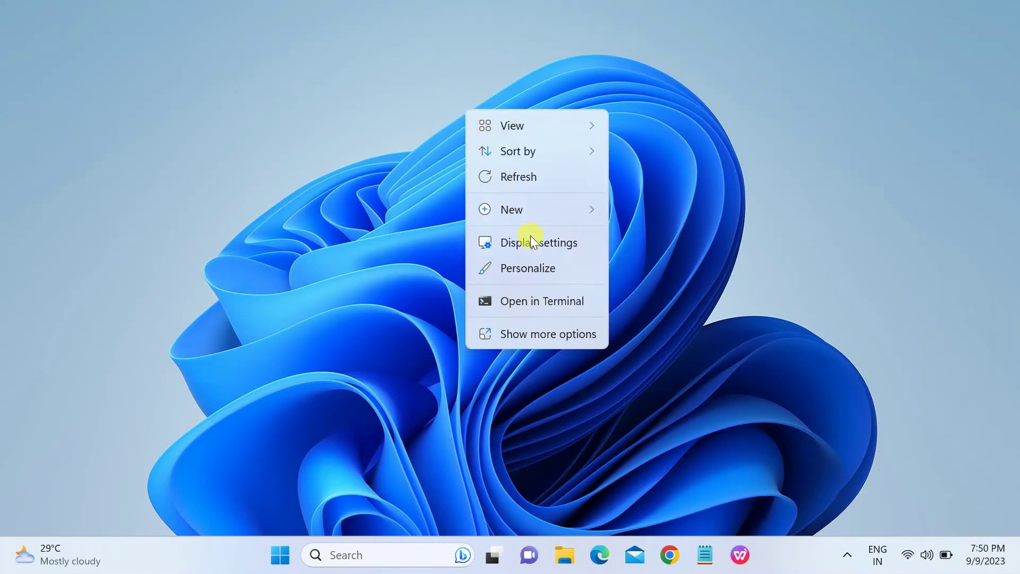
left_click(542, 244)
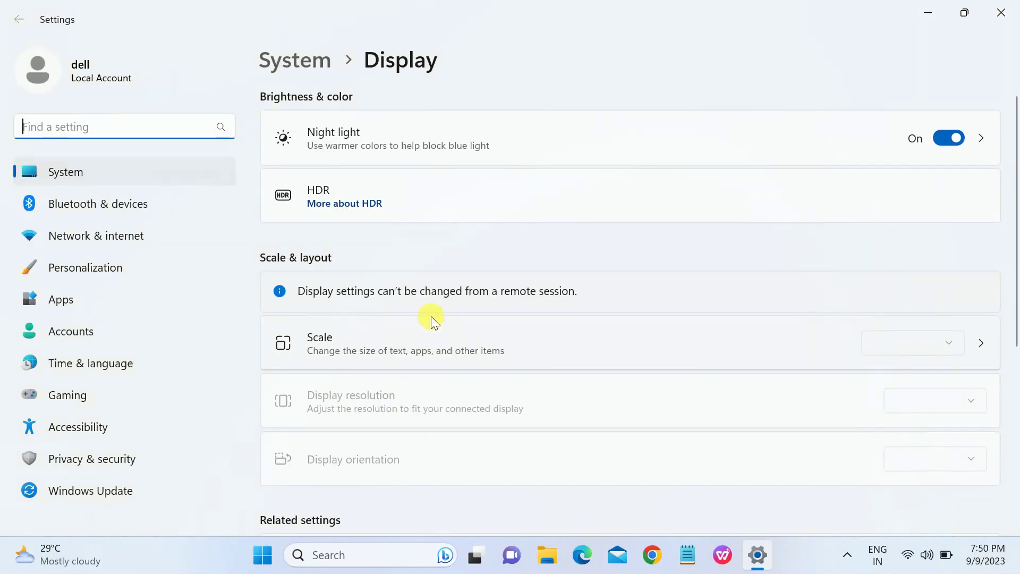
scroll(432, 317, "down", 5)
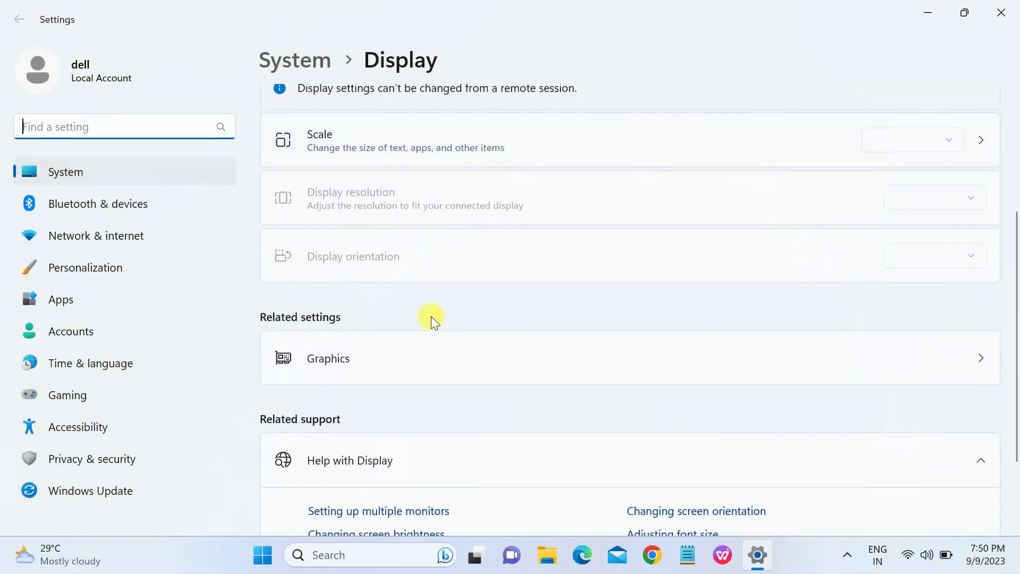
left_click(404, 290)
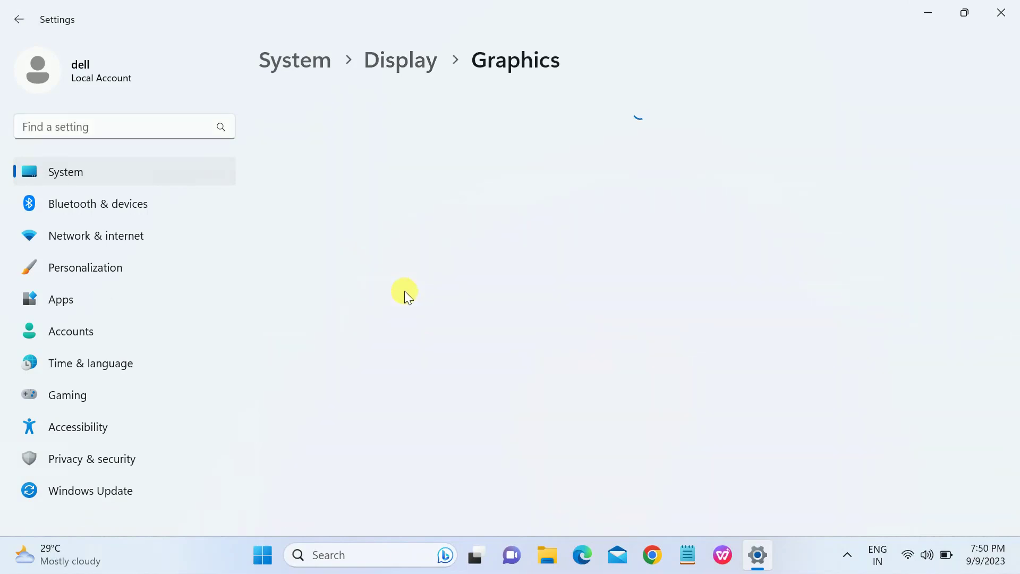
scroll(404, 291, "down", 5)
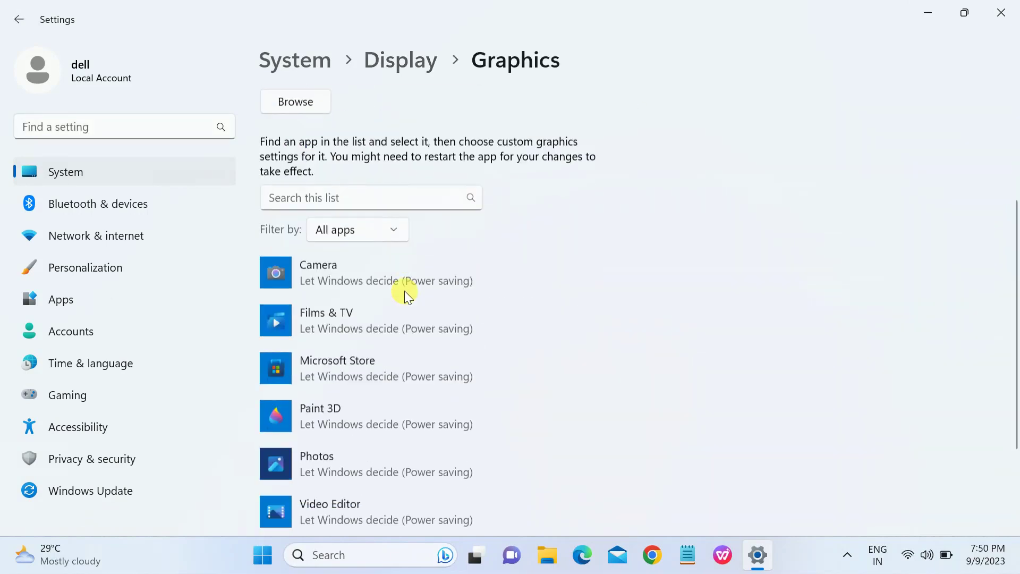
Set Microsoft Store and Paint 3D graphics preference to Power saving
left_click(365, 286)
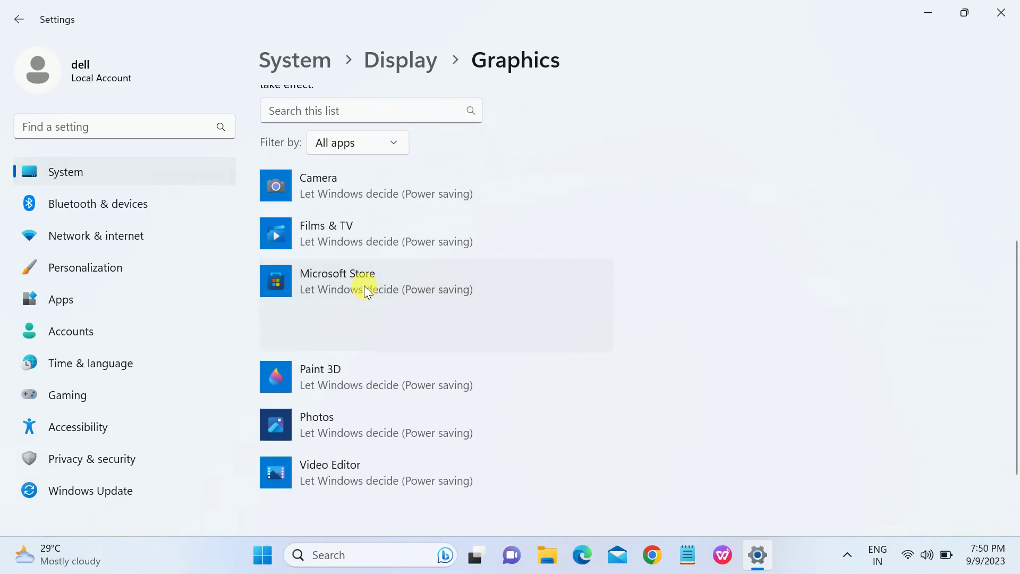
left_click(486, 333)
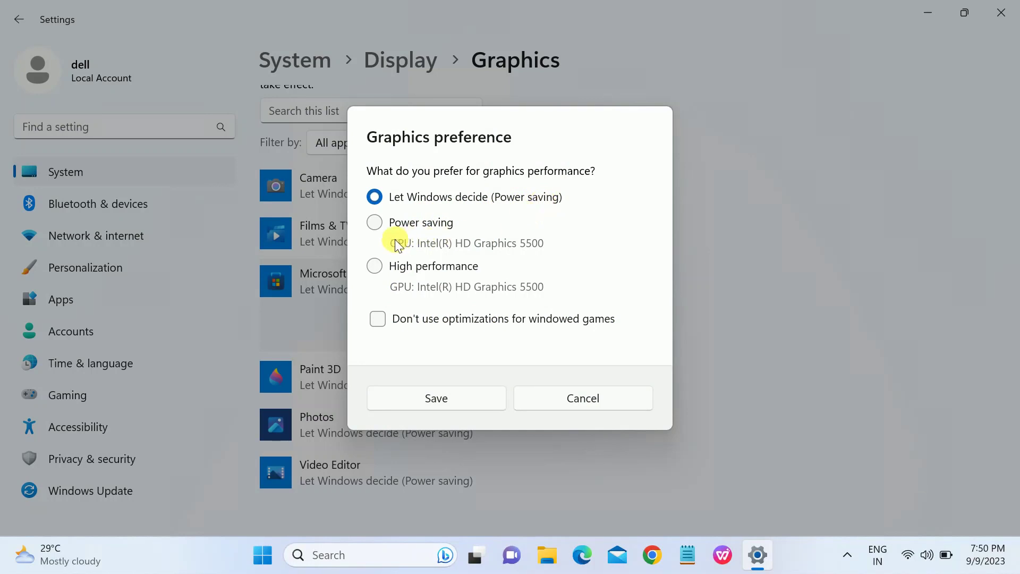
left_click(375, 223)
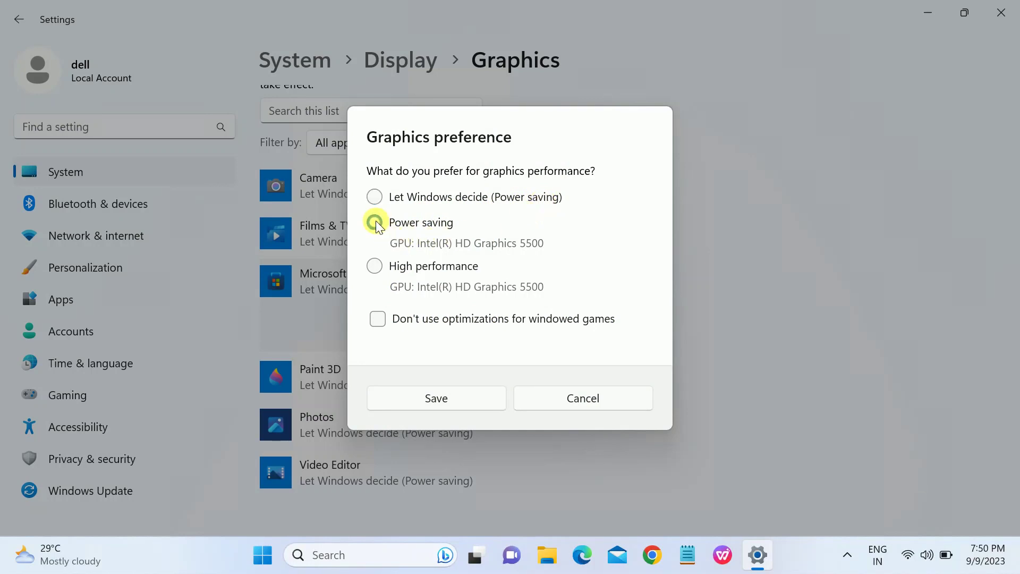
left_click(453, 399)
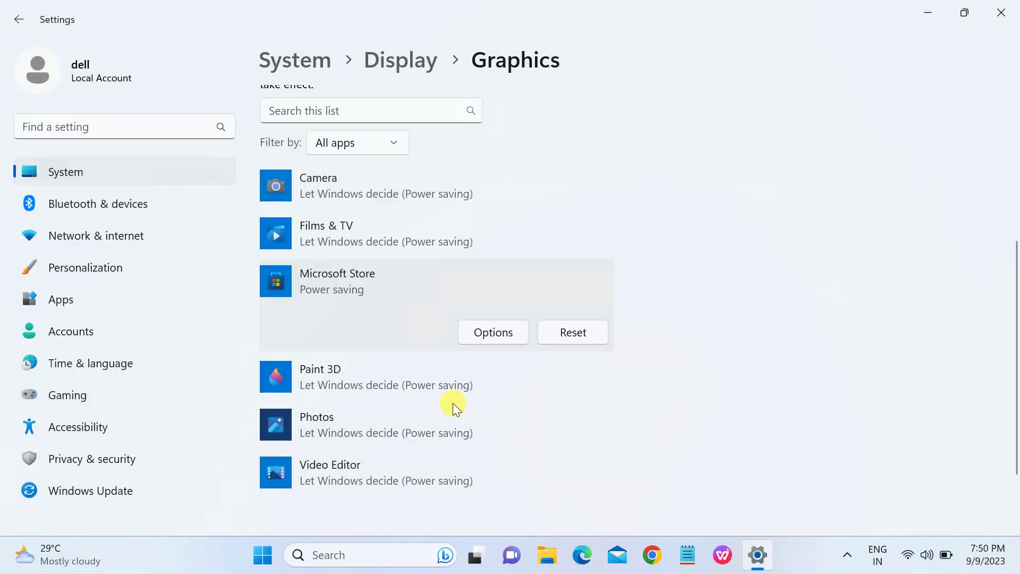
scroll(452, 401, "down", 2)
left_click(390, 324)
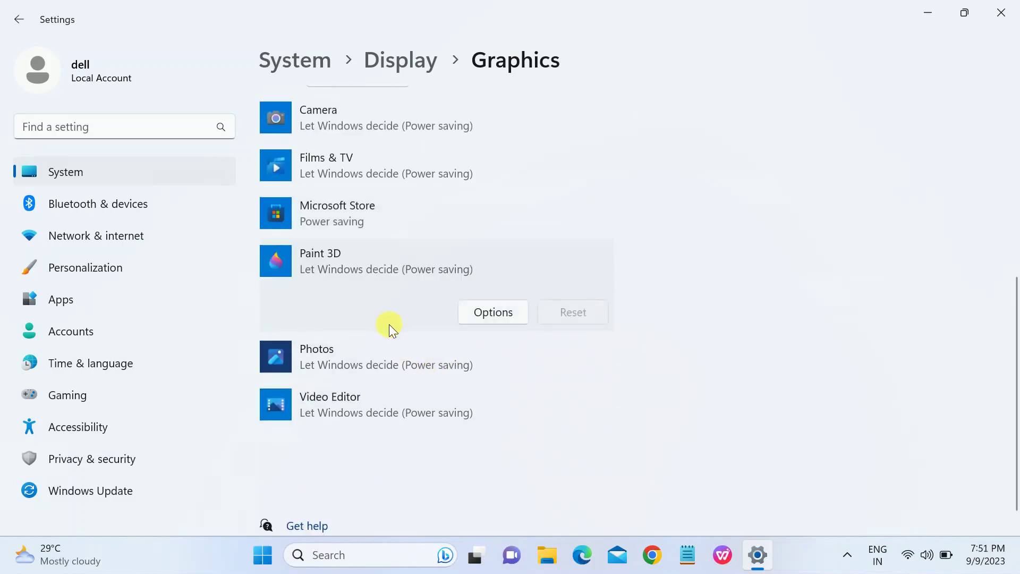
left_click(492, 312)
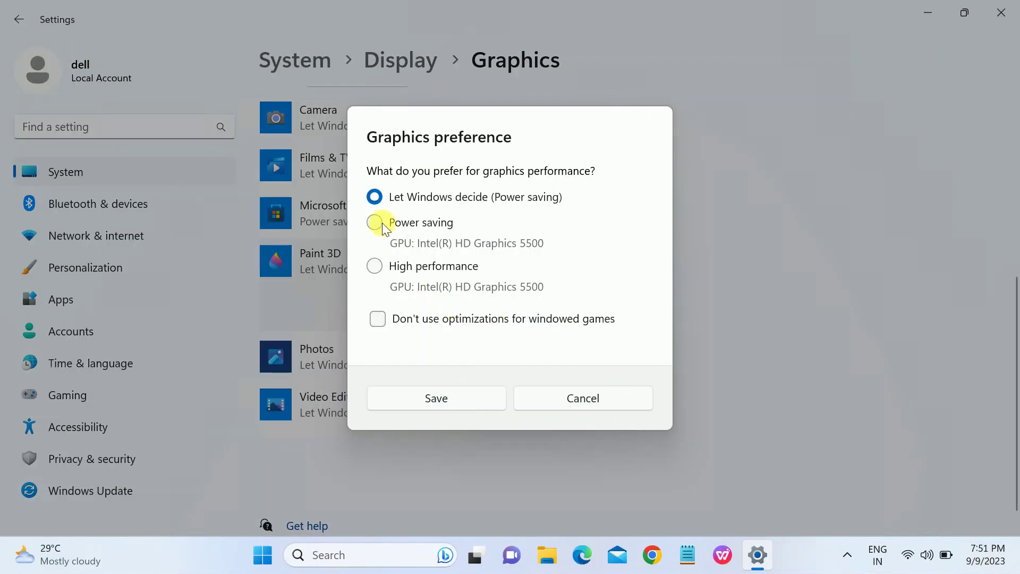
left_click(462, 396)
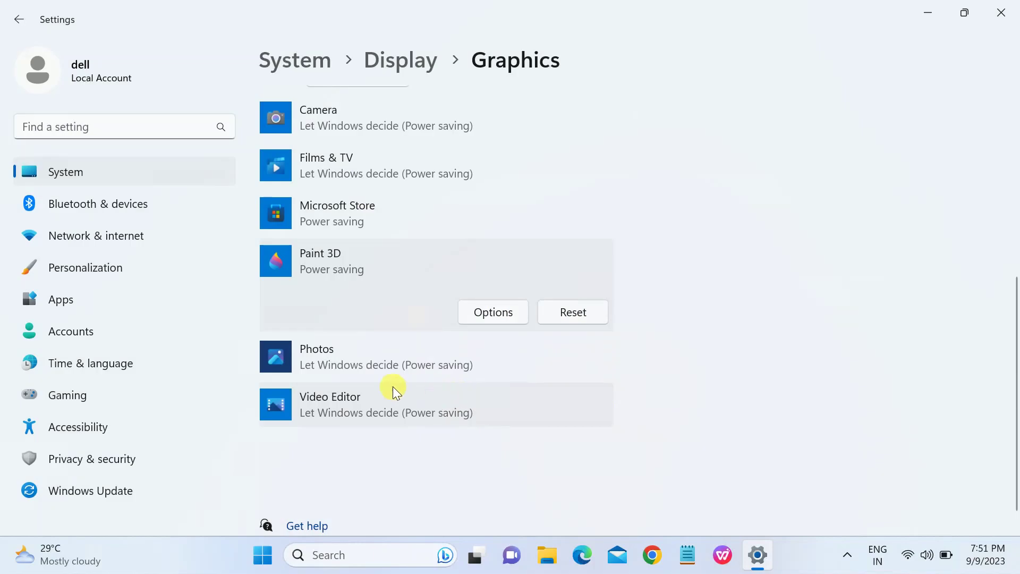
Set Photos and Video Editor graphics preference to Power saving
left_click(377, 362)
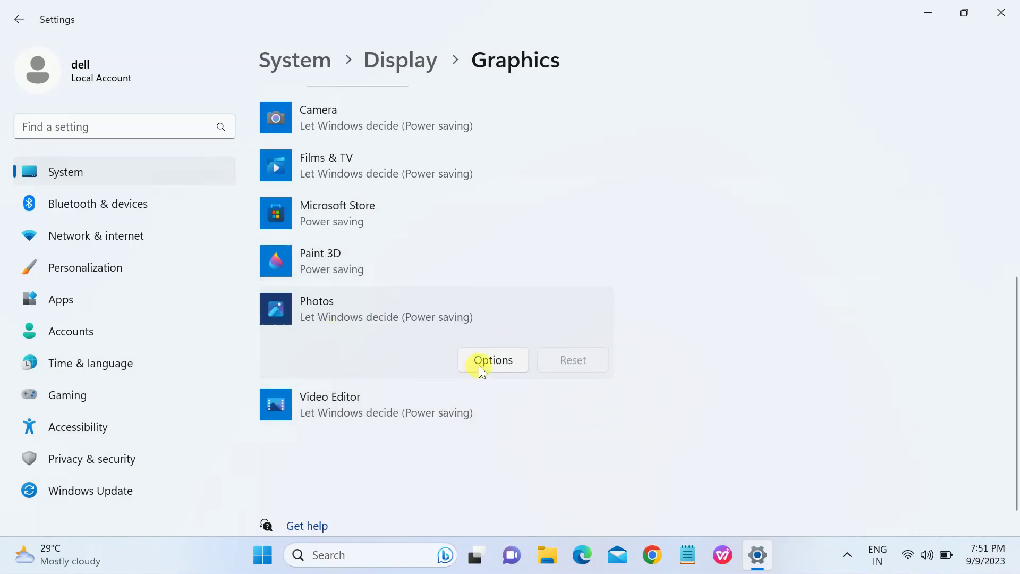
left_click(479, 365)
left_click(380, 223)
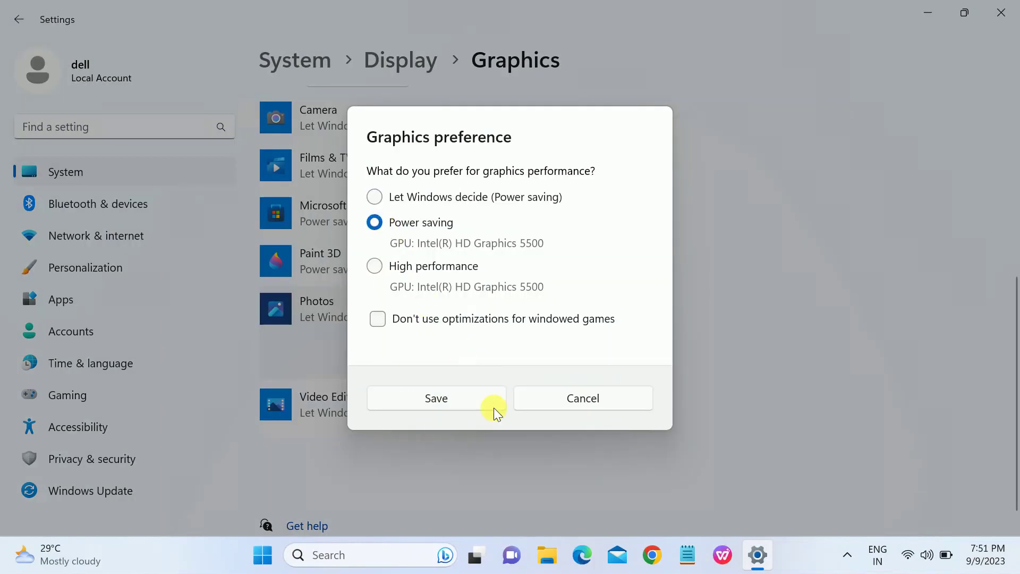
left_click(469, 397)
left_click(375, 383)
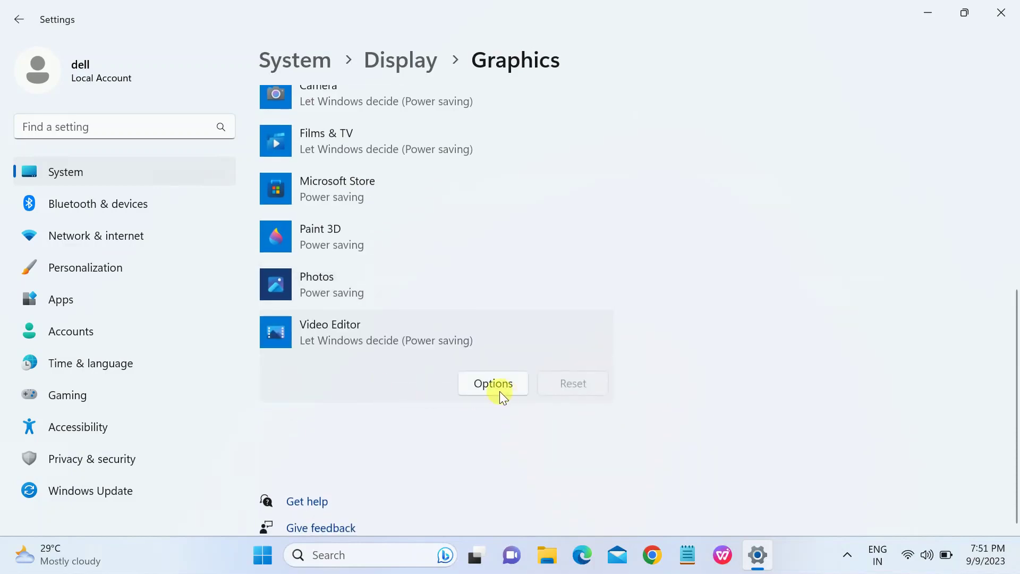
left_click(499, 384)
left_click(375, 222)
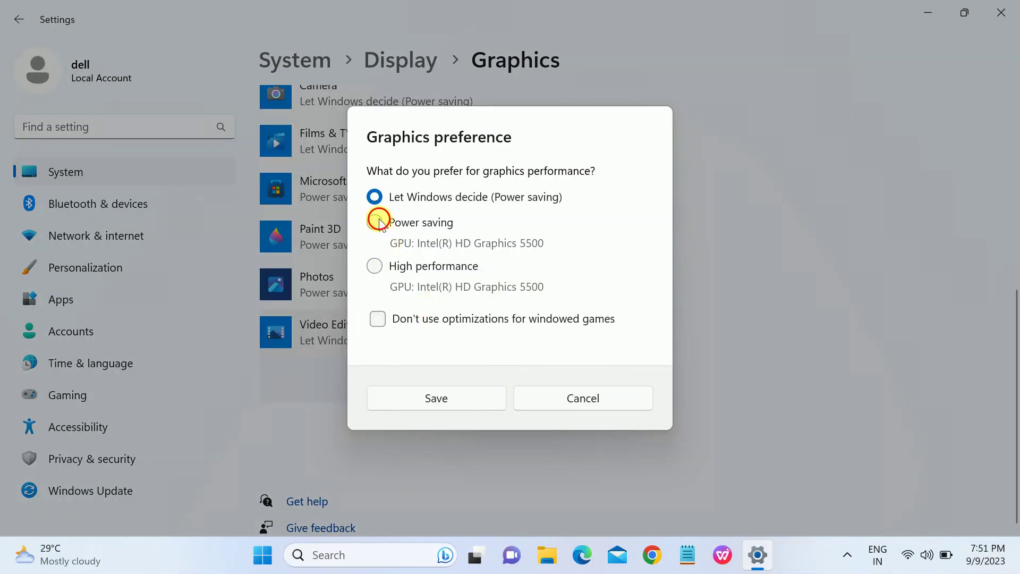
left_click(456, 396)
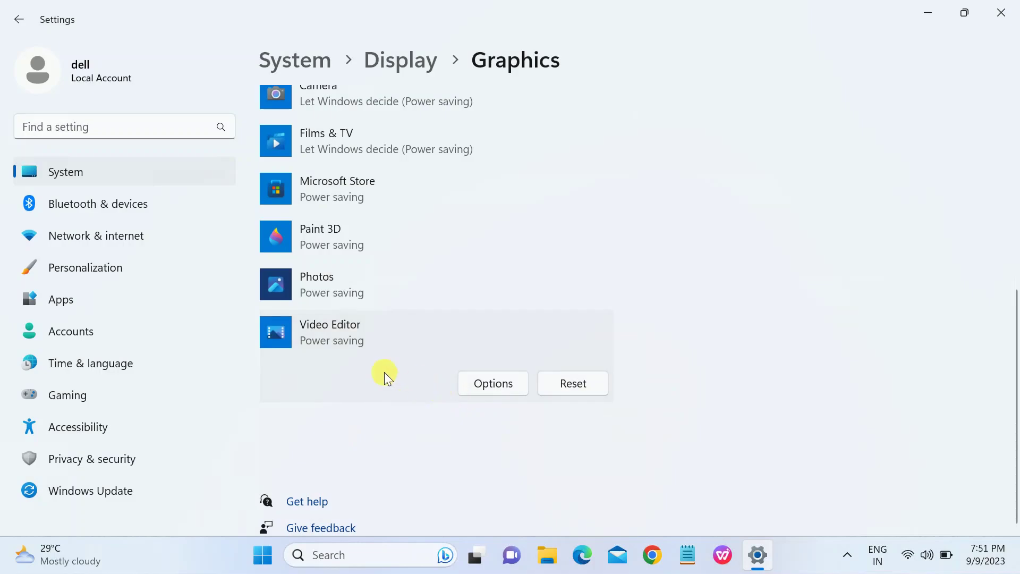
Set Camera's graphics preference to Power saving
scroll(384, 372, "up", 2)
scroll(384, 372, "up", 3)
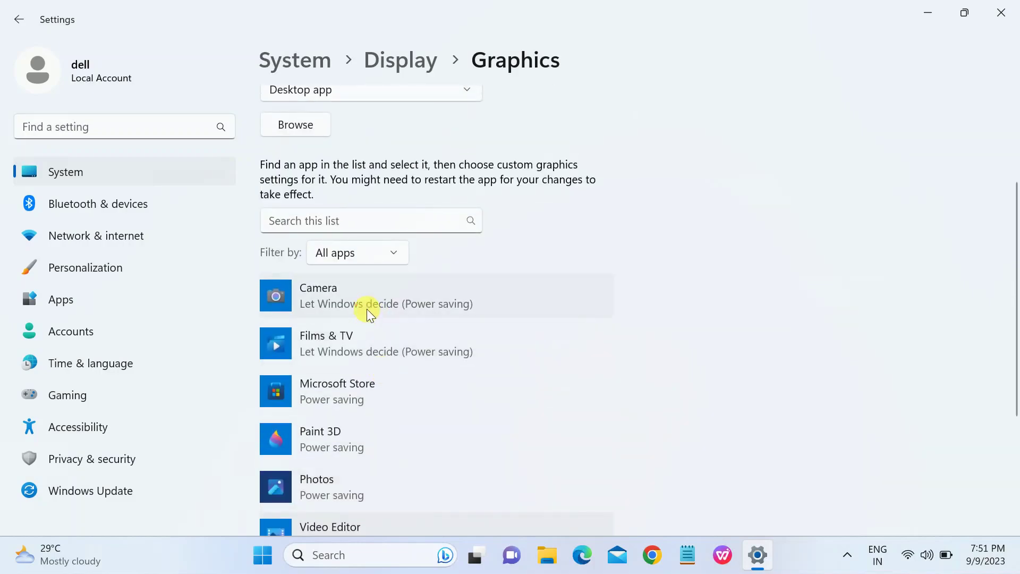
left_click(366, 308)
left_click(489, 348)
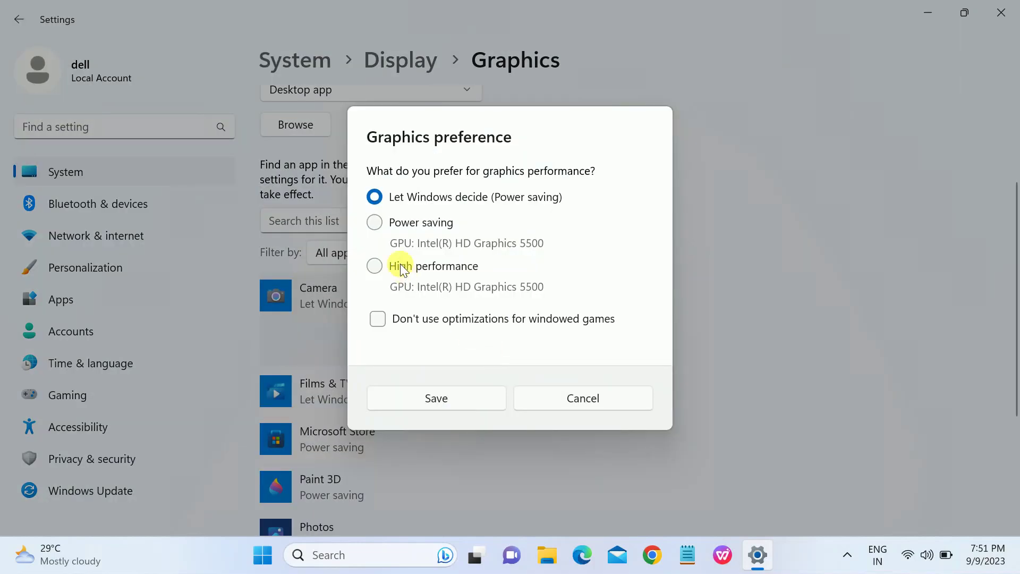
left_click(379, 222)
left_click(443, 392)
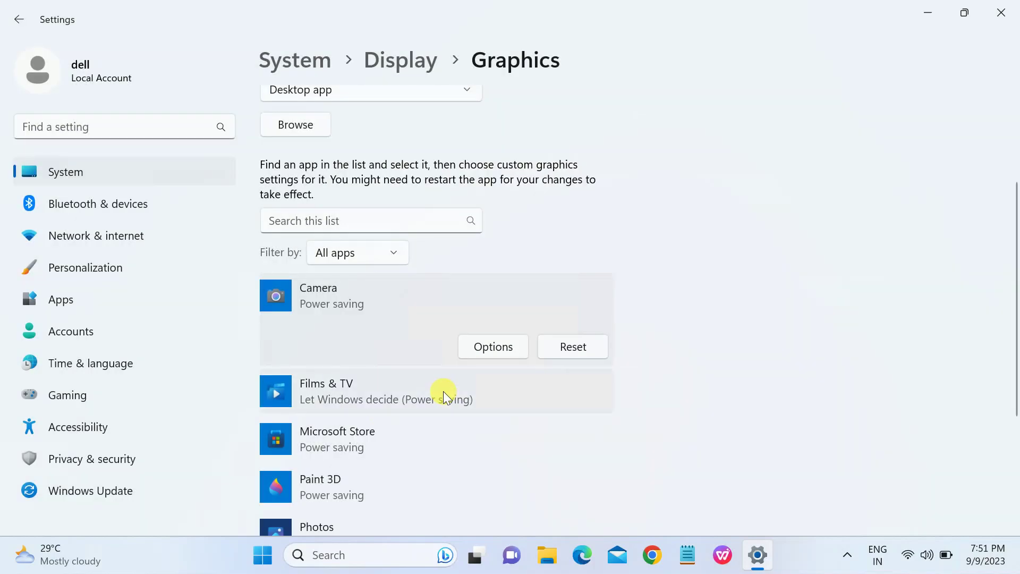
scroll(443, 391, "up", 3)
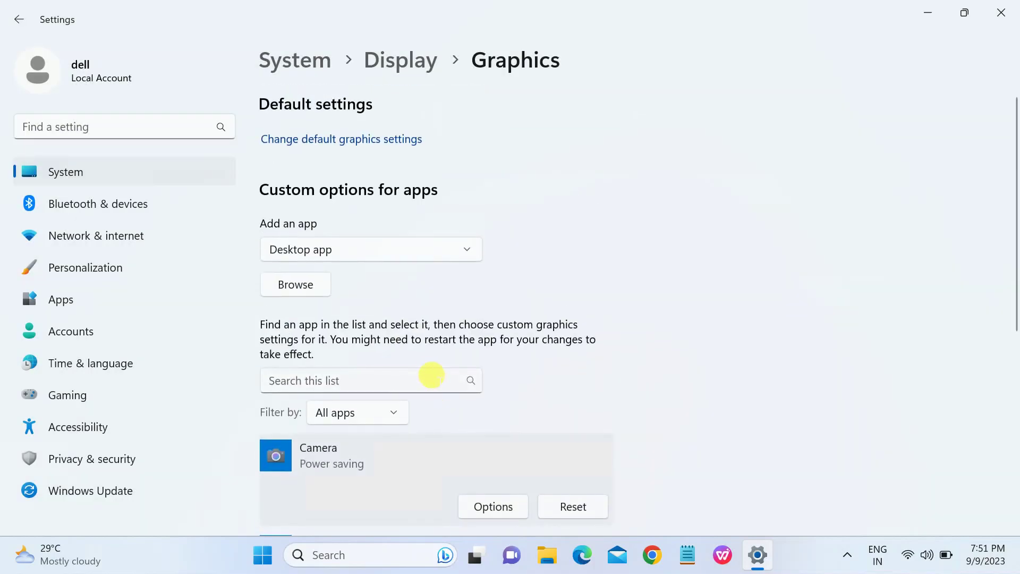
Visit the Windows Update settings page, then search 'app' in Windows search
left_click(104, 489)
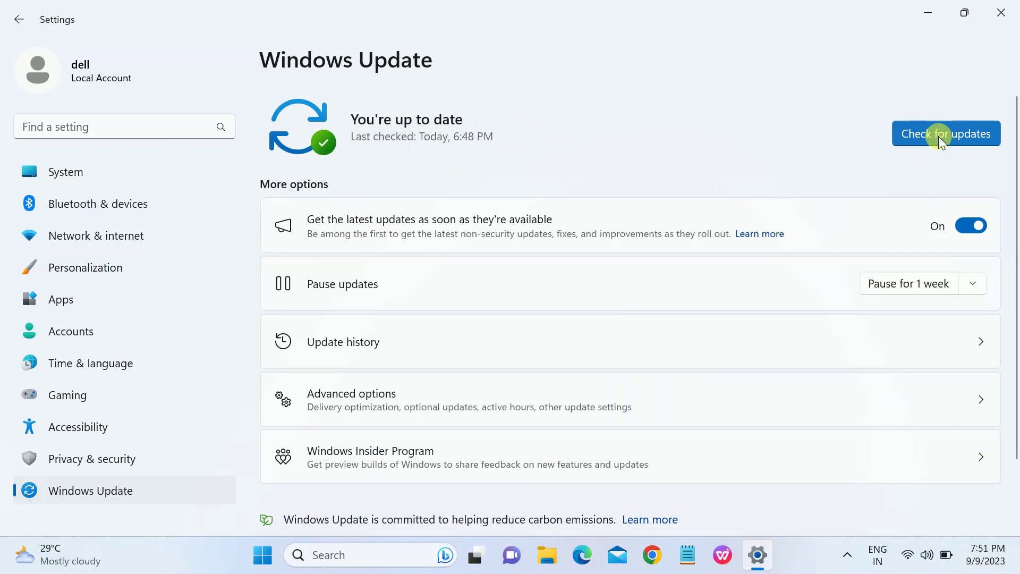
left_click(380, 556)
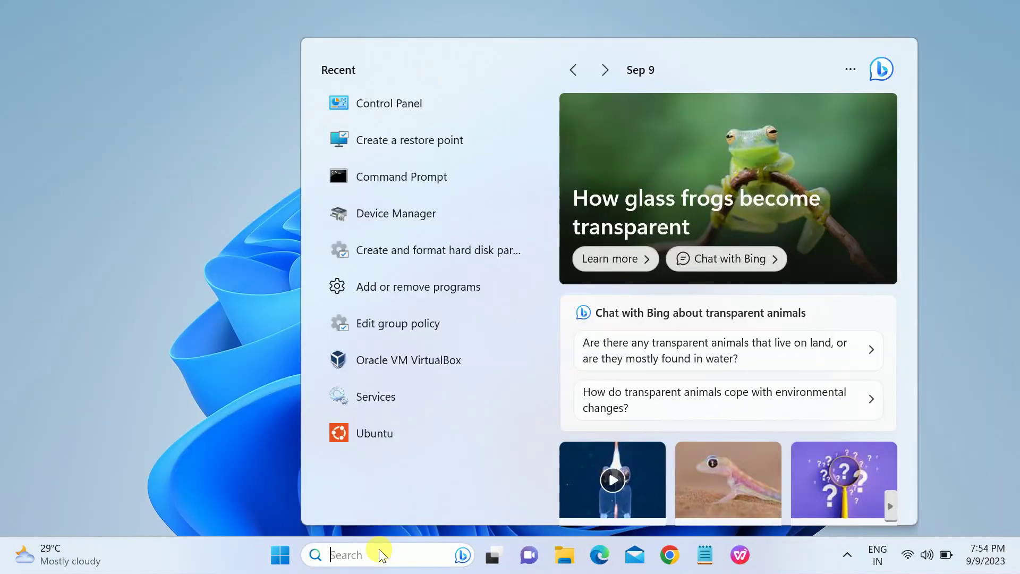
type("app")
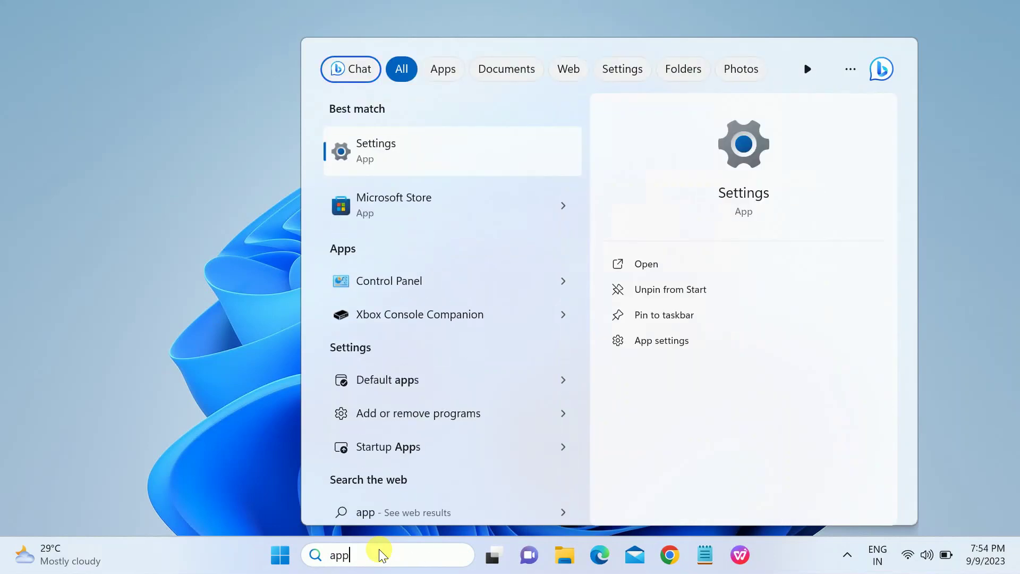
key("BackSpace")
key("BackSpace")
key("BackSpace")
Search 'insta', open Installed apps, and follow 3D Viewer's Advanced options to Check battery usage
type("insta")
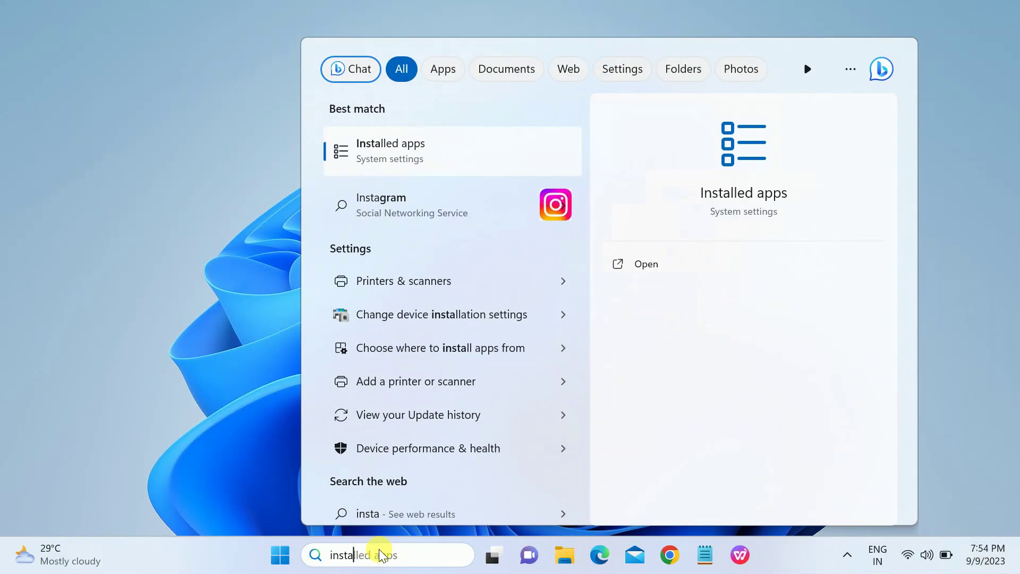
left_click(421, 150)
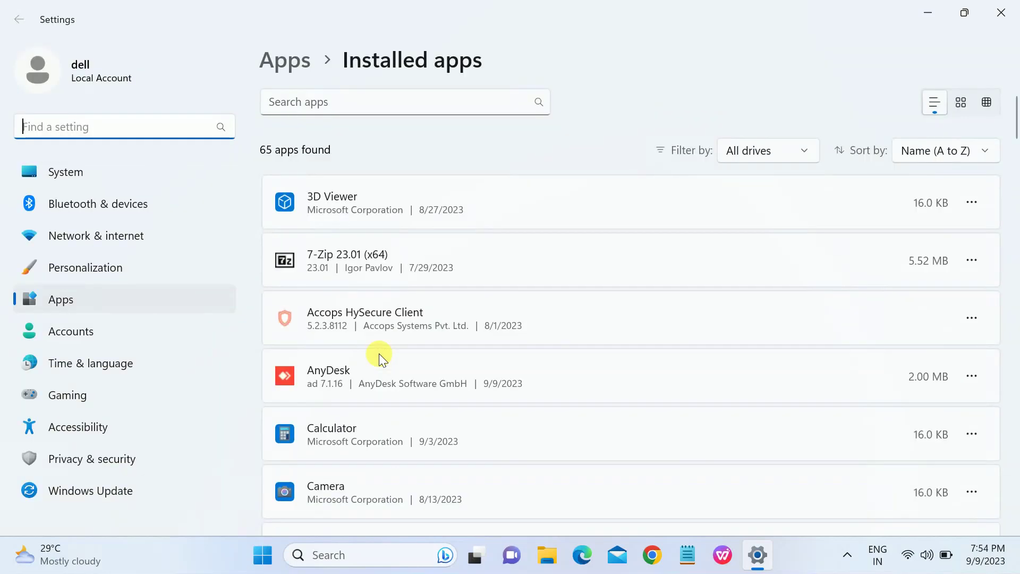
left_click(971, 202)
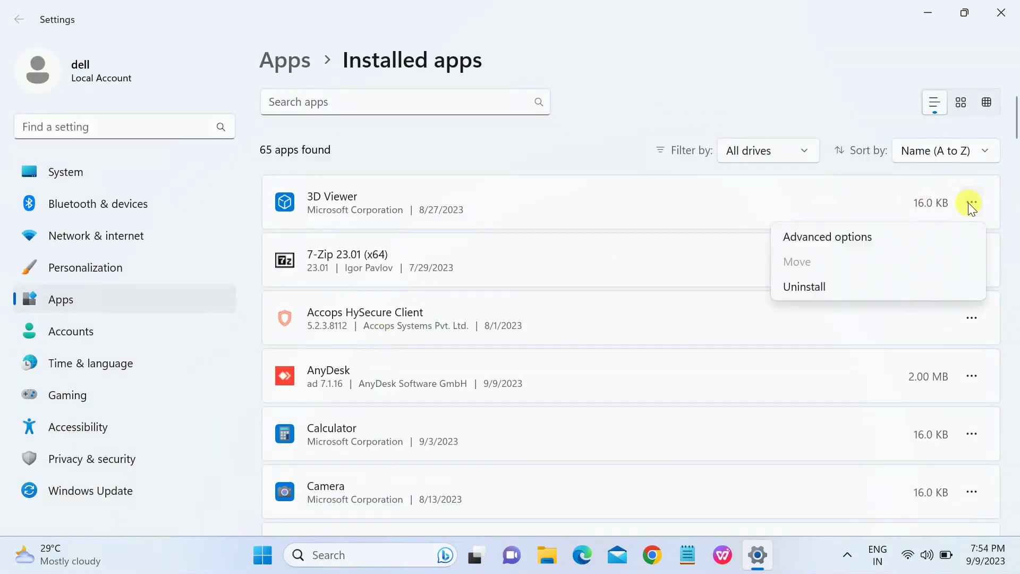
left_click(820, 240)
scroll(452, 333, "down", 5)
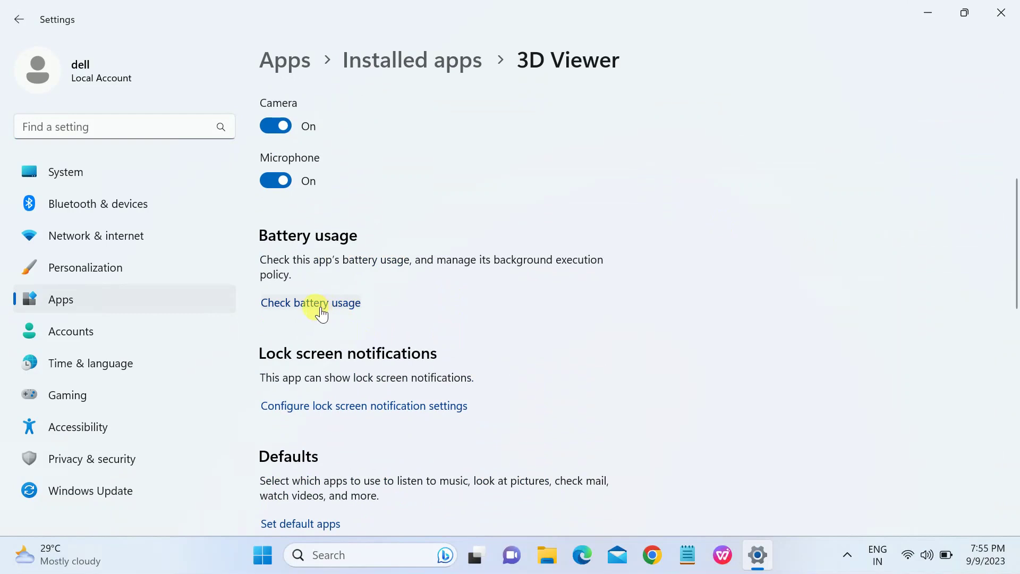
left_click(316, 305)
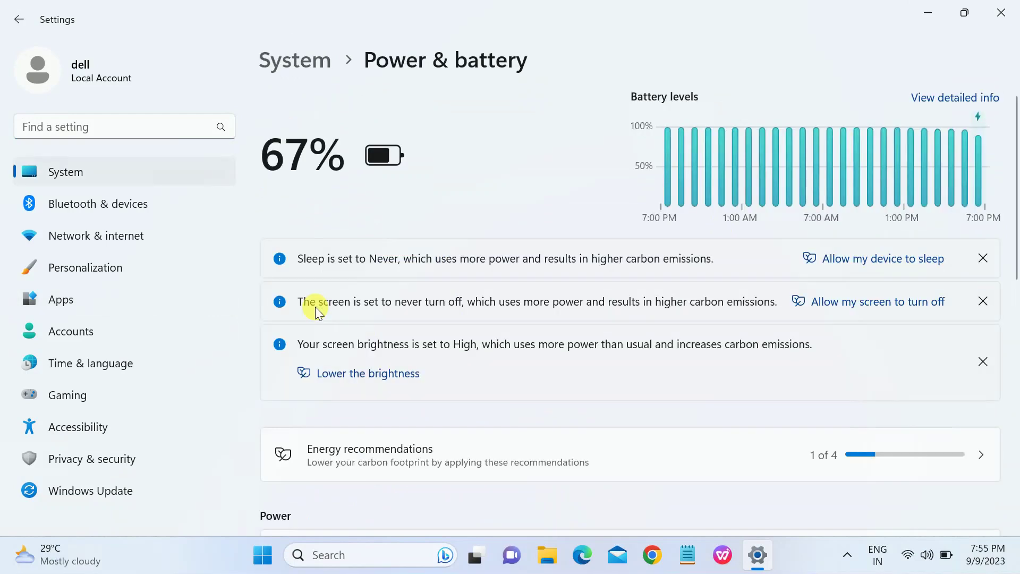
Change the Power mode dropdown from Best performance to Balanced
scroll(325, 313, "down", 4)
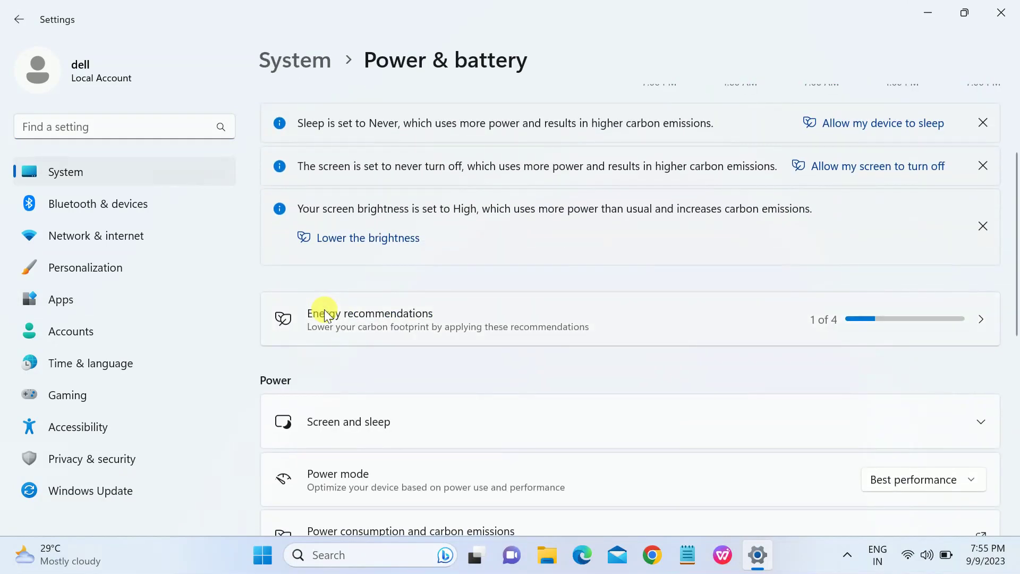
scroll(325, 311, "down", 3)
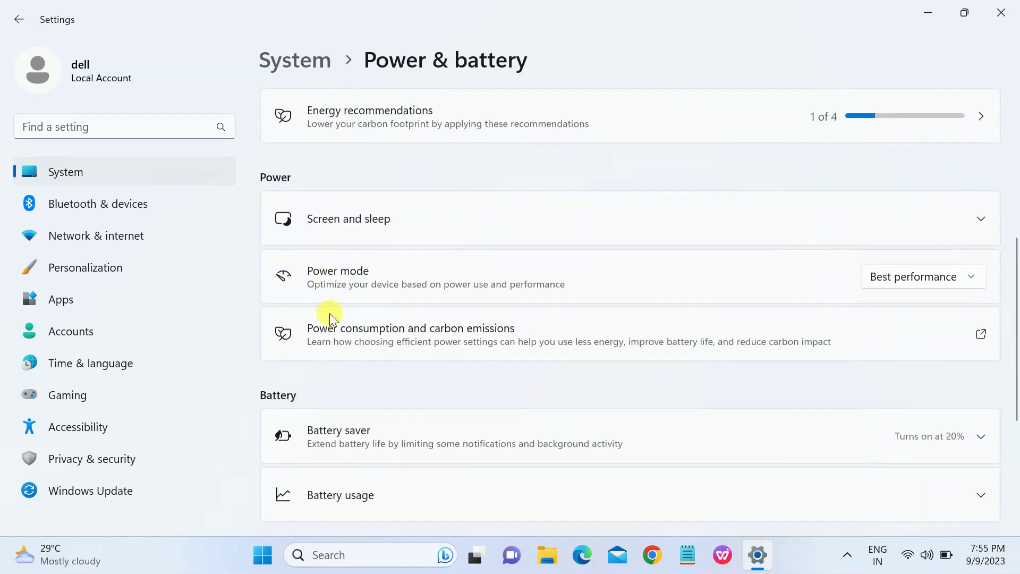
left_click(897, 283)
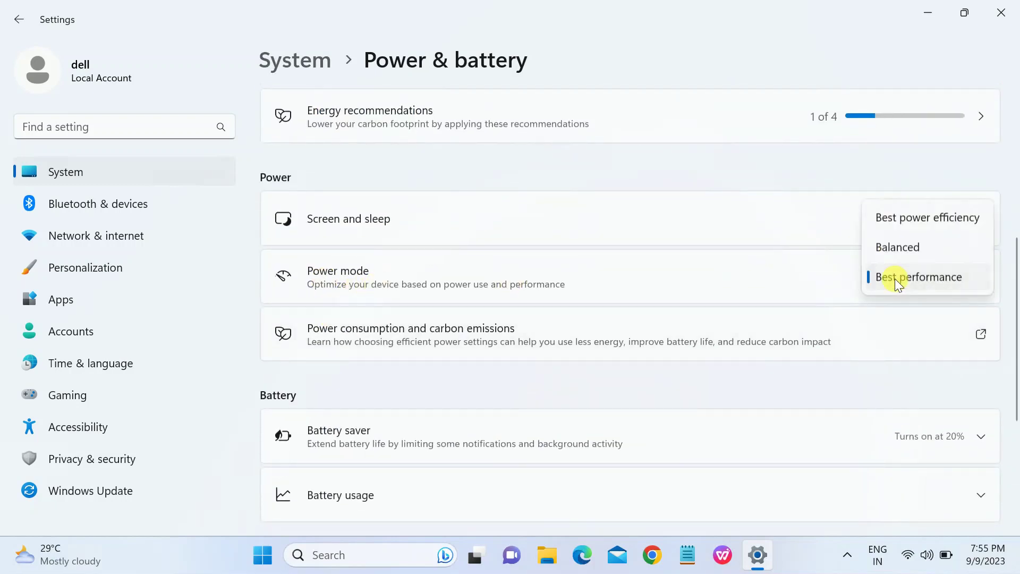
left_click(922, 250)
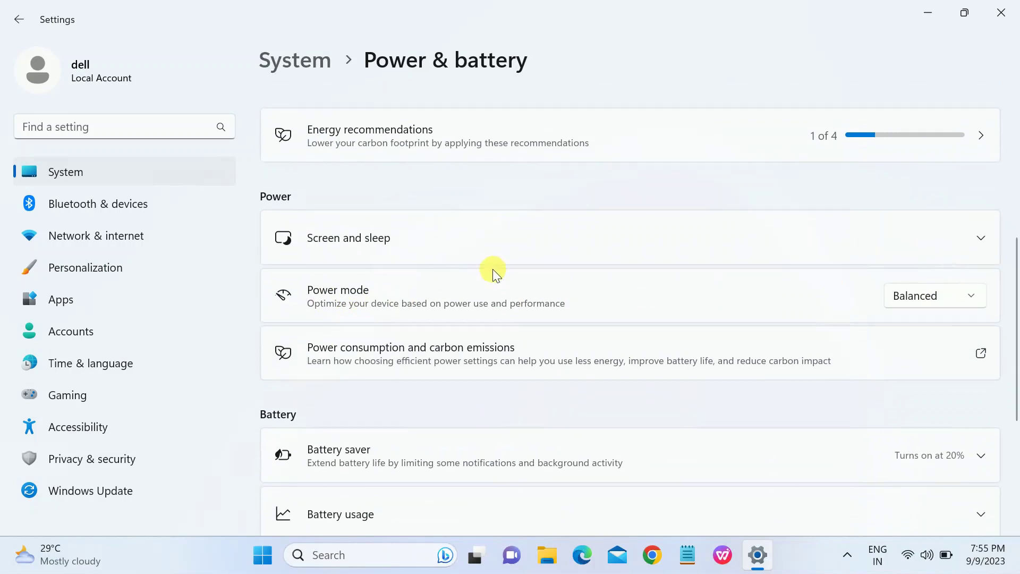
scroll(492, 269, "up", 2)
Go back twice to Installed apps and scroll down to Get Help
left_click(26, 28)
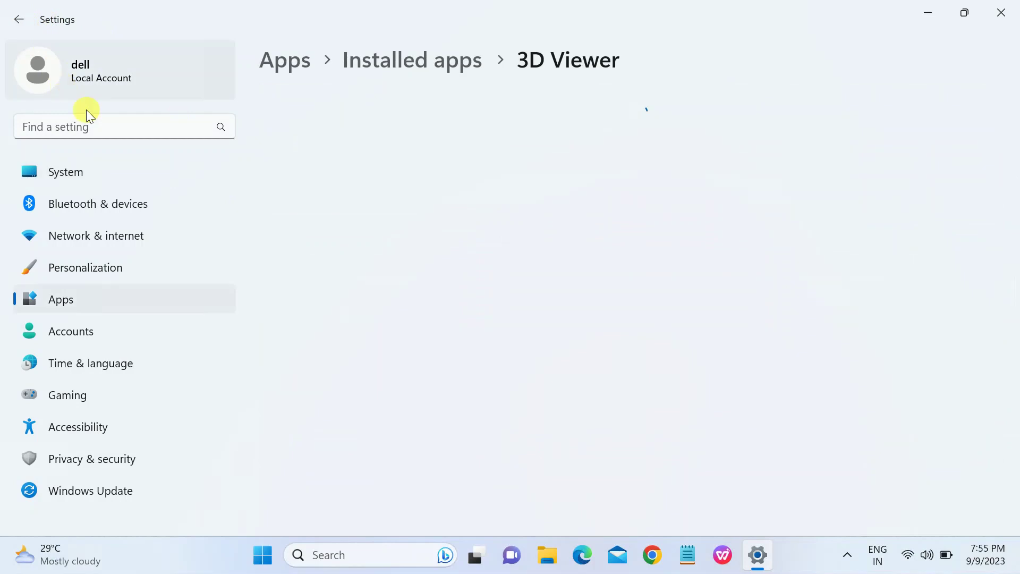
scroll(365, 302, "down", 5)
scroll(365, 305, "up", 4)
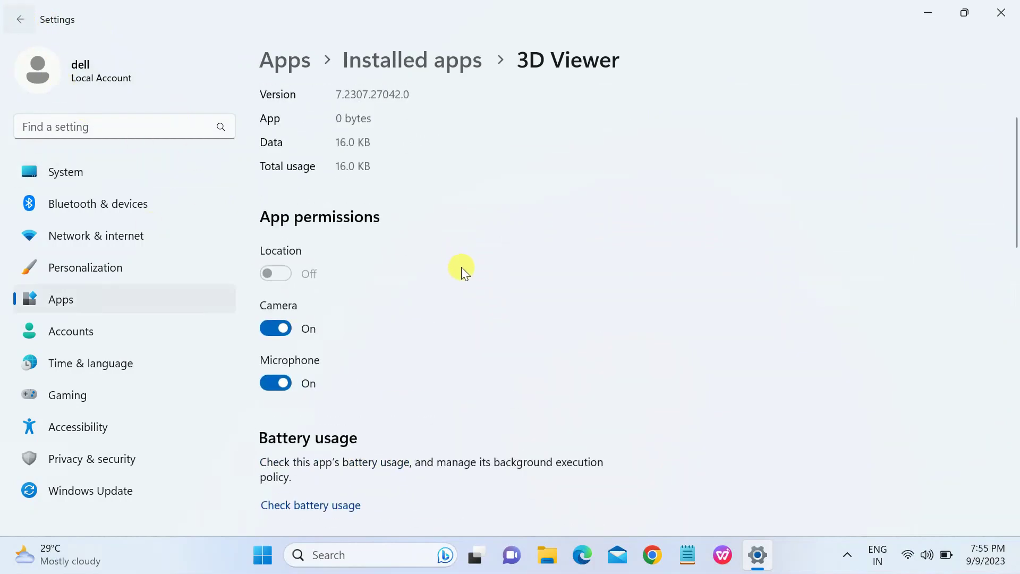
left_click(20, 19)
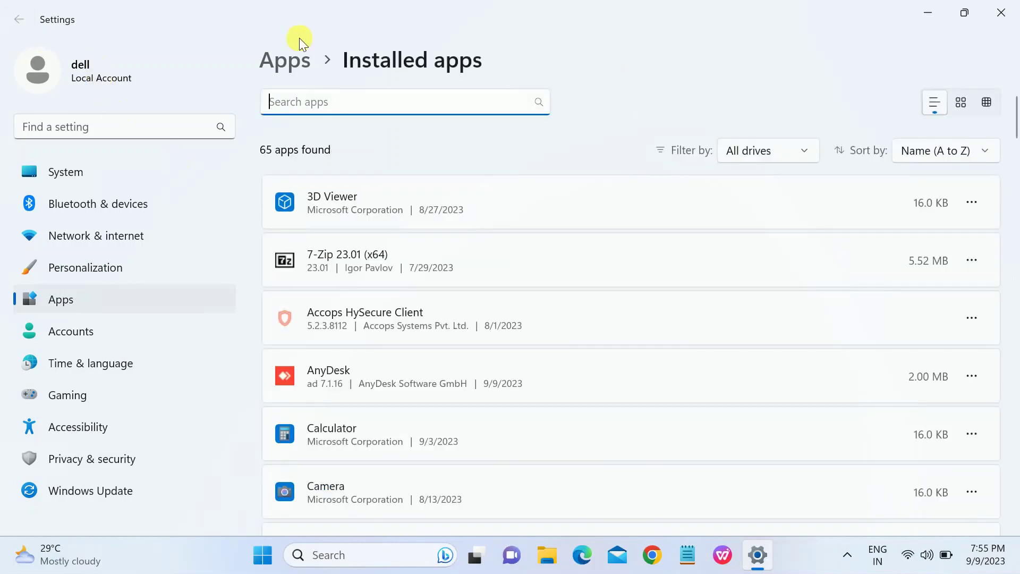
scroll(441, 250, "down", 1)
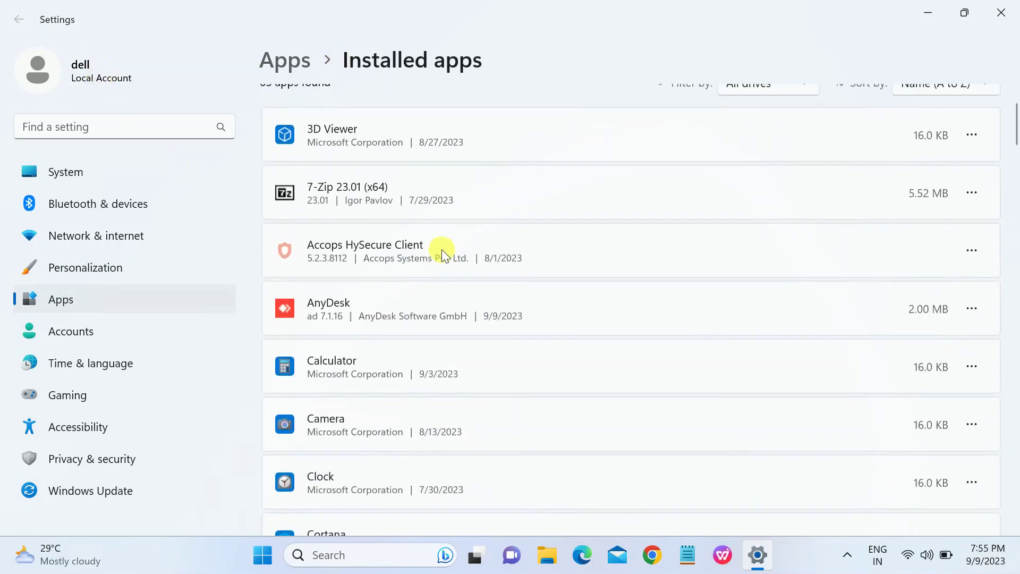
scroll(891, 334, "down", 3)
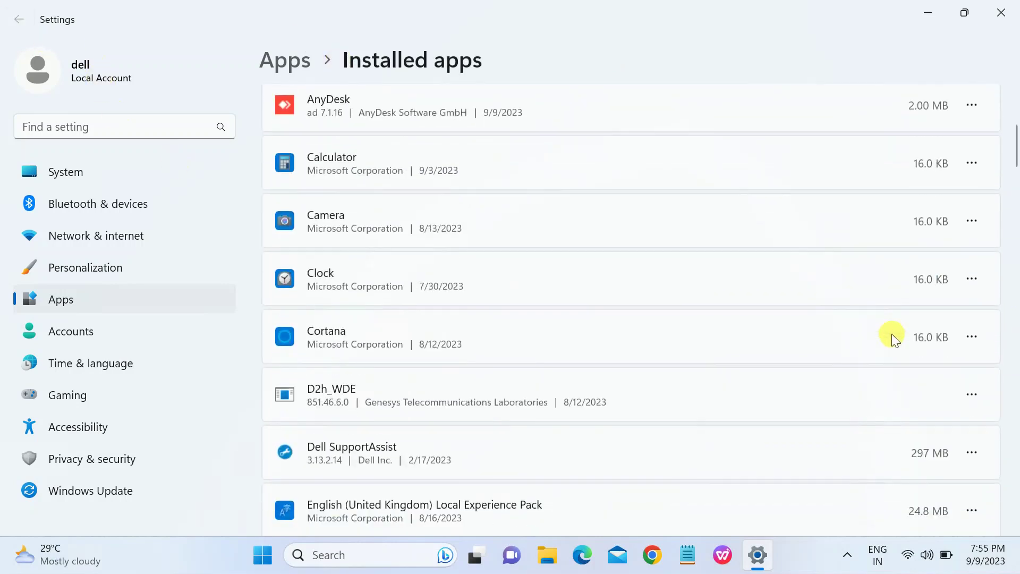
scroll(891, 333, "down", 4)
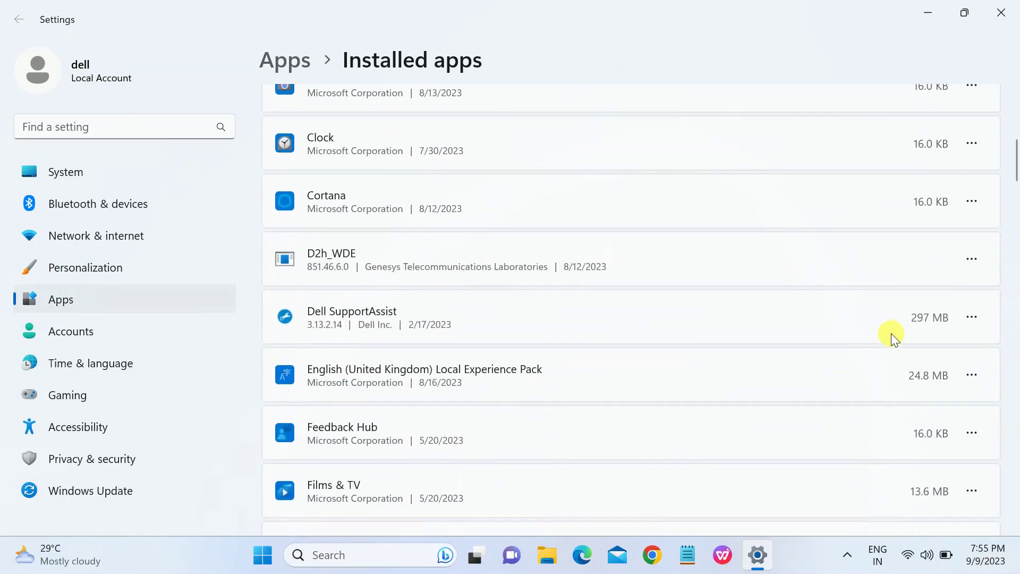
scroll(891, 333, "down", 1)
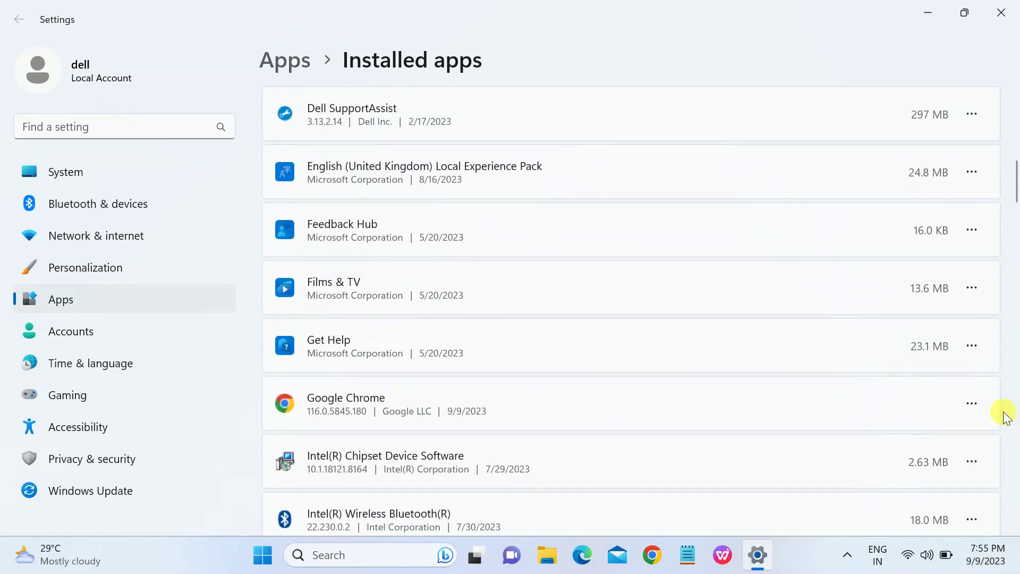
Open Get Help's Advanced options and follow Check battery usage to Power & battery
left_click(964, 346)
left_click(829, 380)
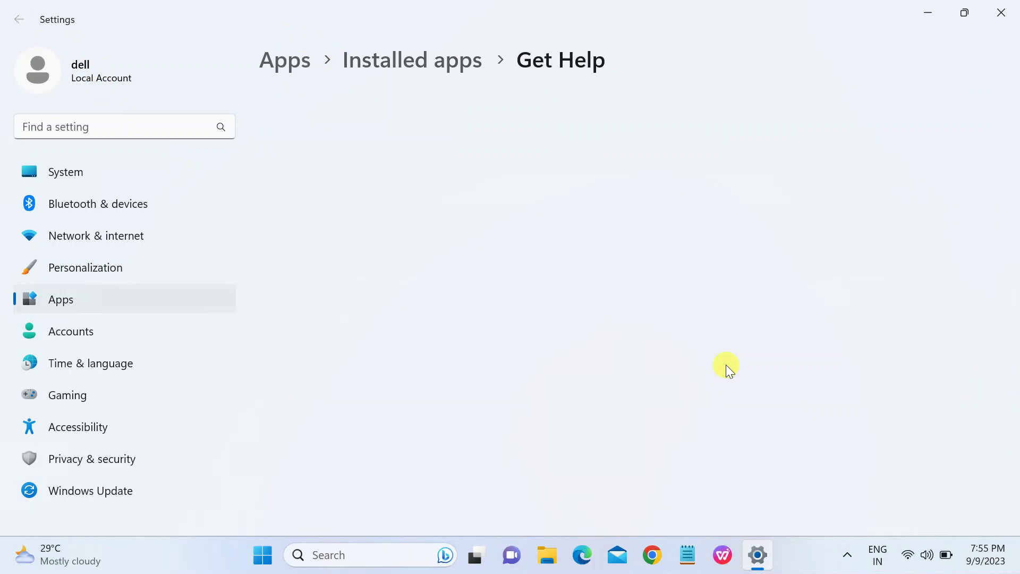
scroll(549, 369, "down", 5)
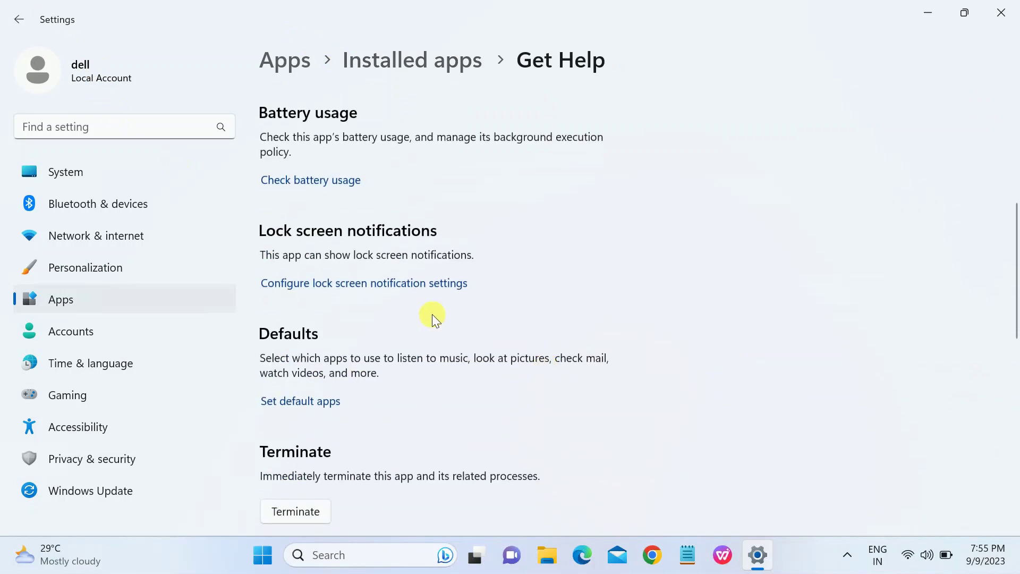
left_click(325, 182)
scroll(569, 360, "down", 4)
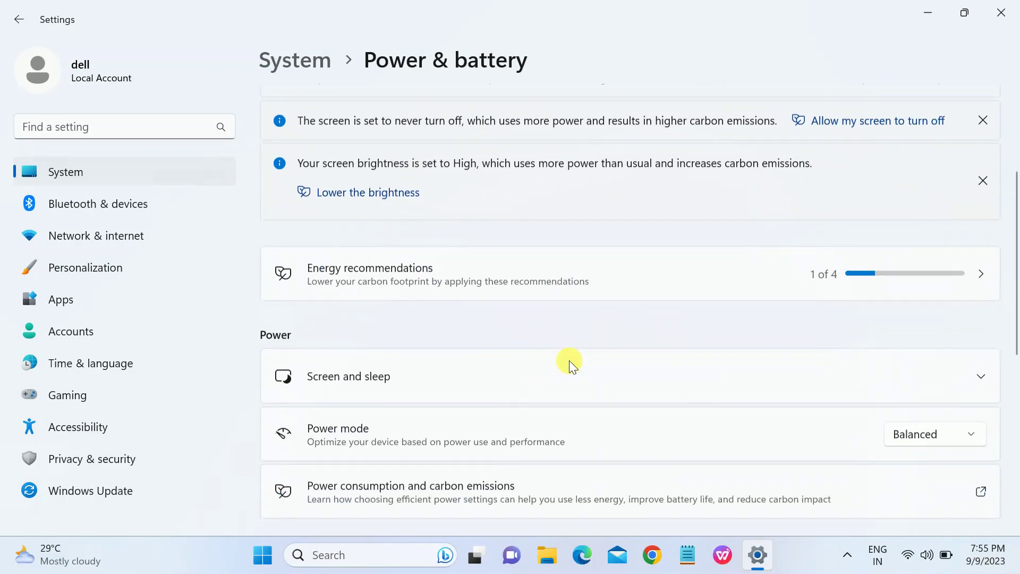
Keep the power mode on Balanced and return to the installed apps list
left_click(910, 413)
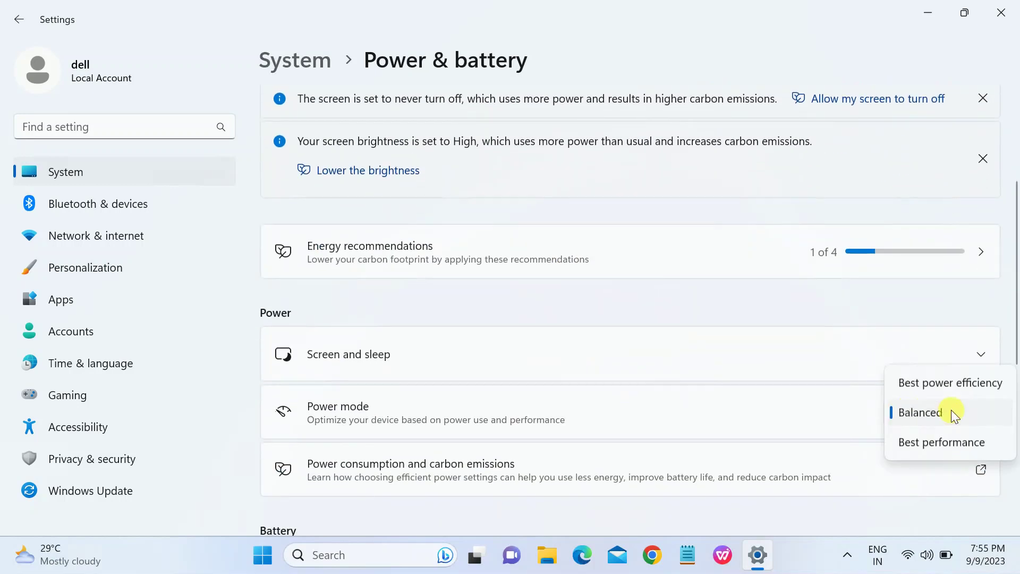
left_click(917, 413)
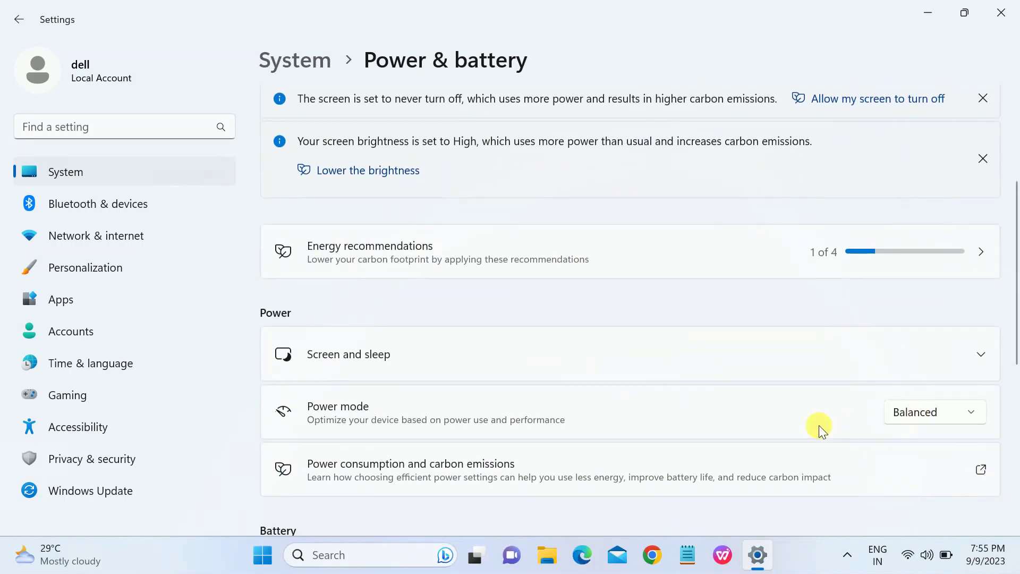
left_click(911, 408)
left_click(812, 399)
left_click(20, 20)
scroll(329, 284, "down", 4)
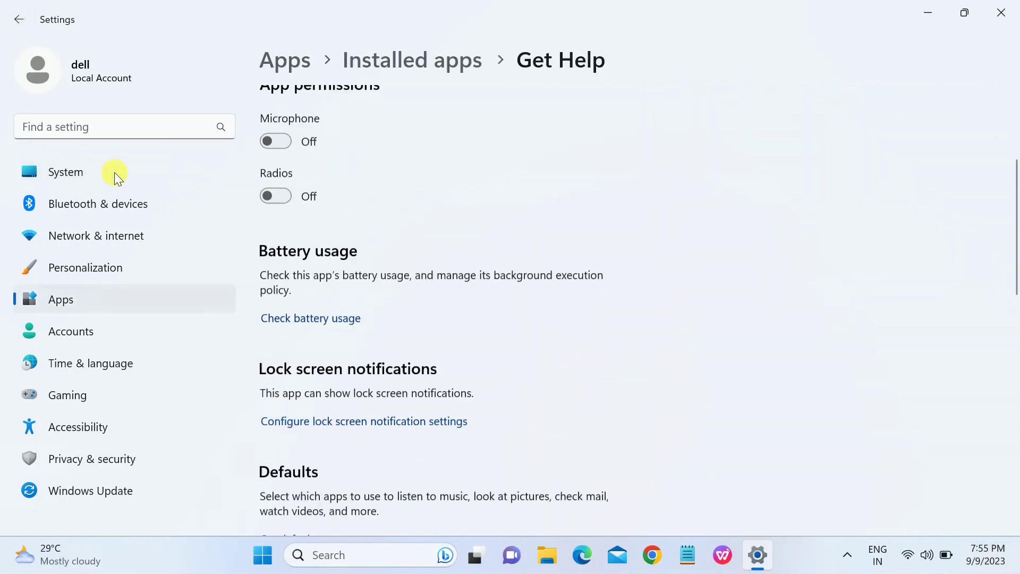
left_click(15, 27)
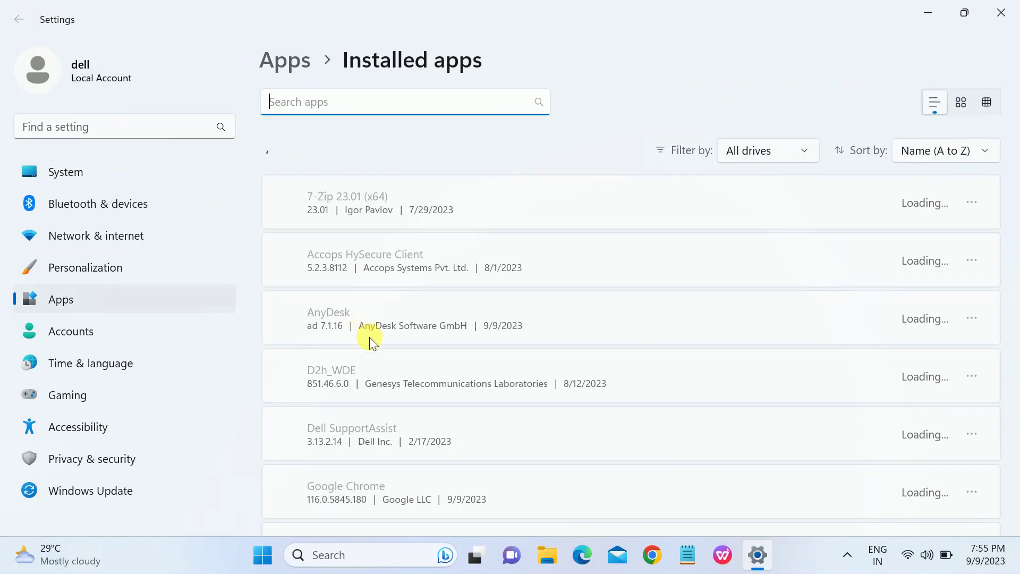
scroll(371, 340, "down", 3)
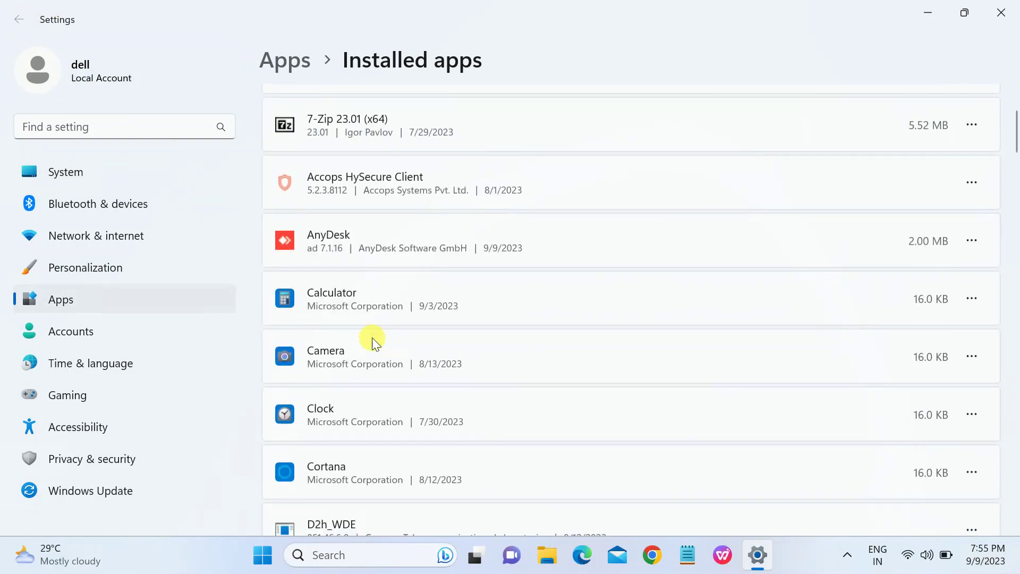
Check the Calculator app's battery usage in its advanced options
left_click(972, 298)
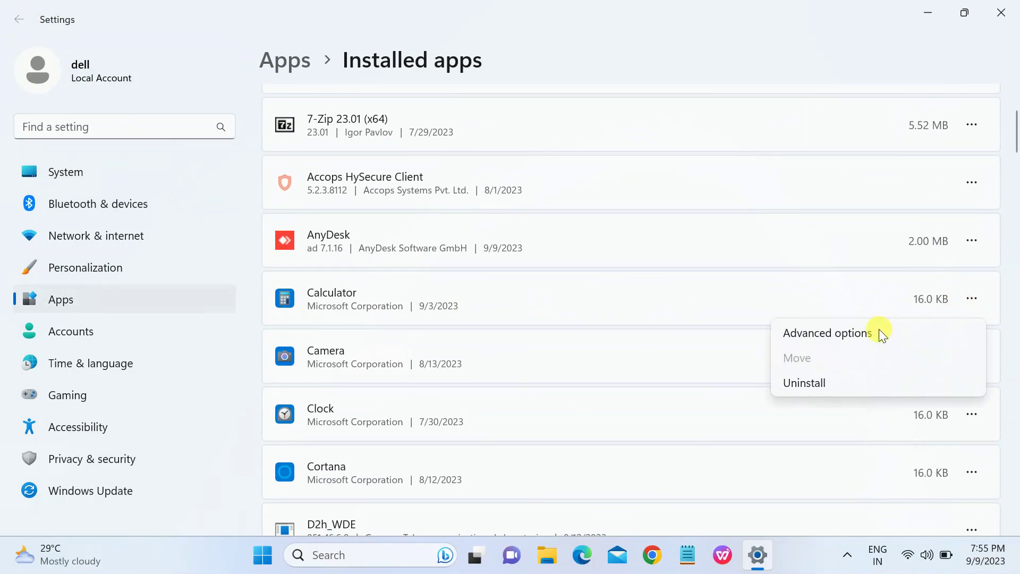
left_click(836, 332)
scroll(491, 339, "down", 8)
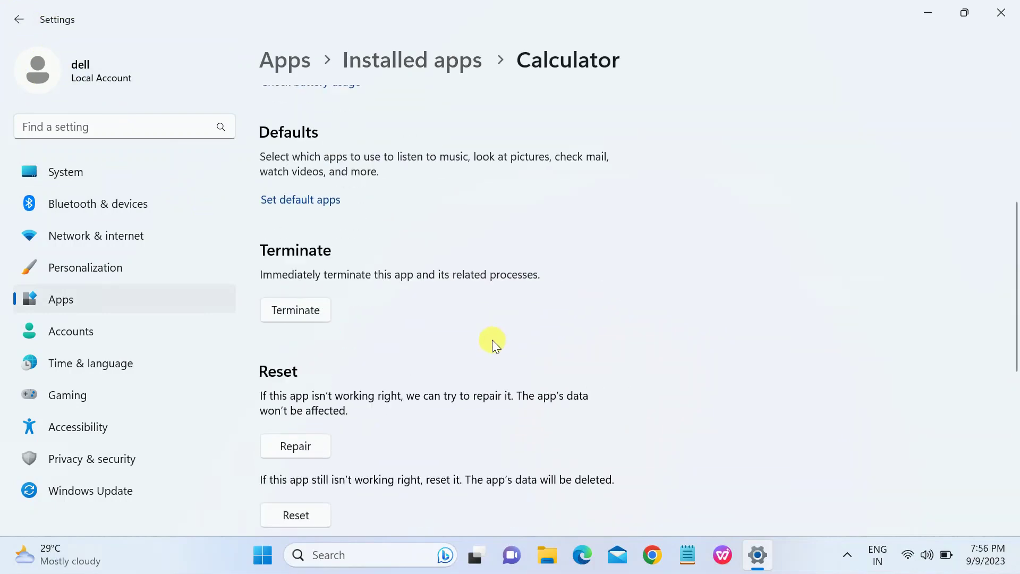
scroll(492, 339, "up", 4)
scroll(492, 339, "up", 3)
left_click(339, 214)
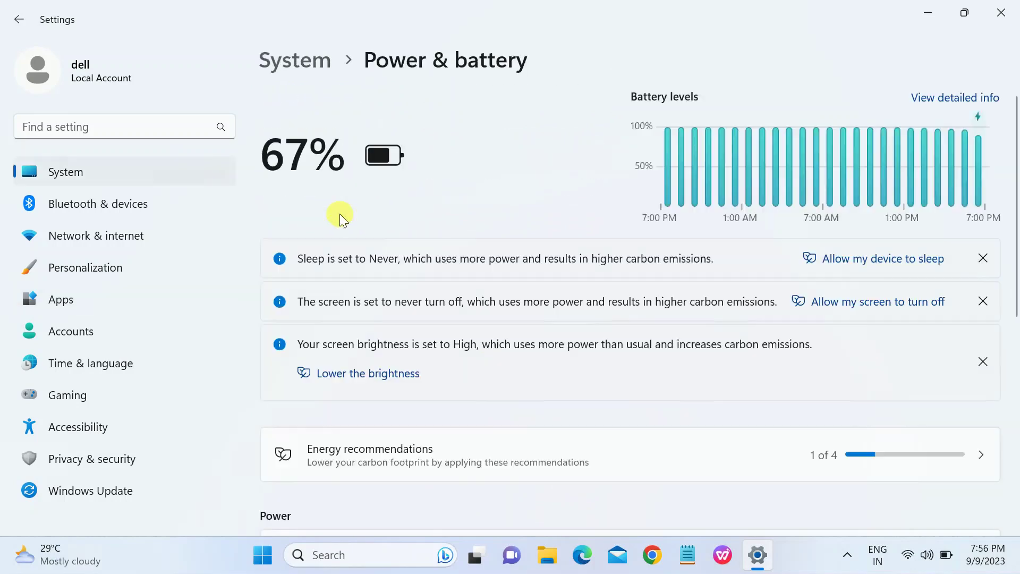
scroll(815, 383, "down", 5)
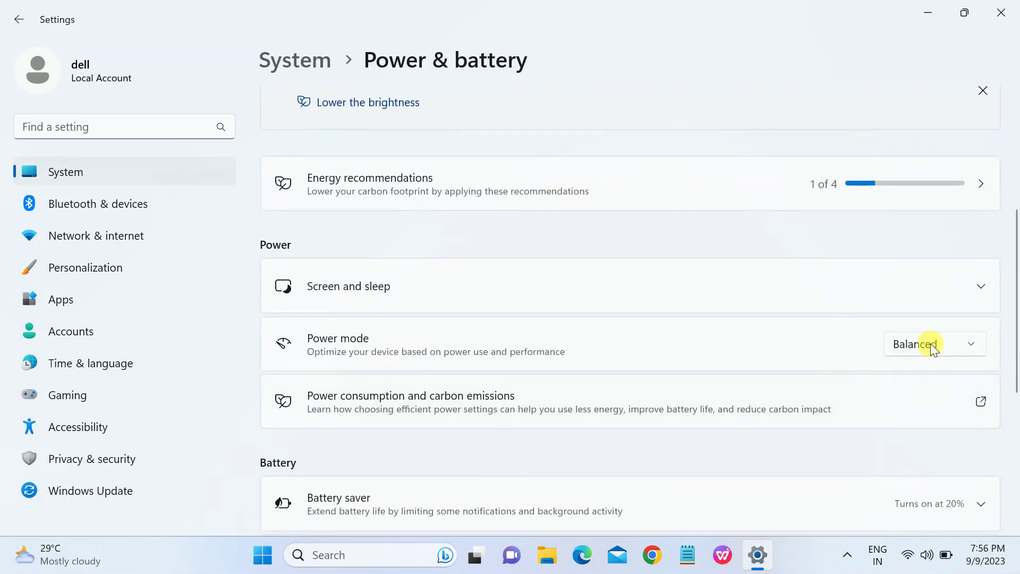
Leave power mode on Balanced, back out to installed apps, and close Settings
left_click(933, 348)
left_click(934, 342)
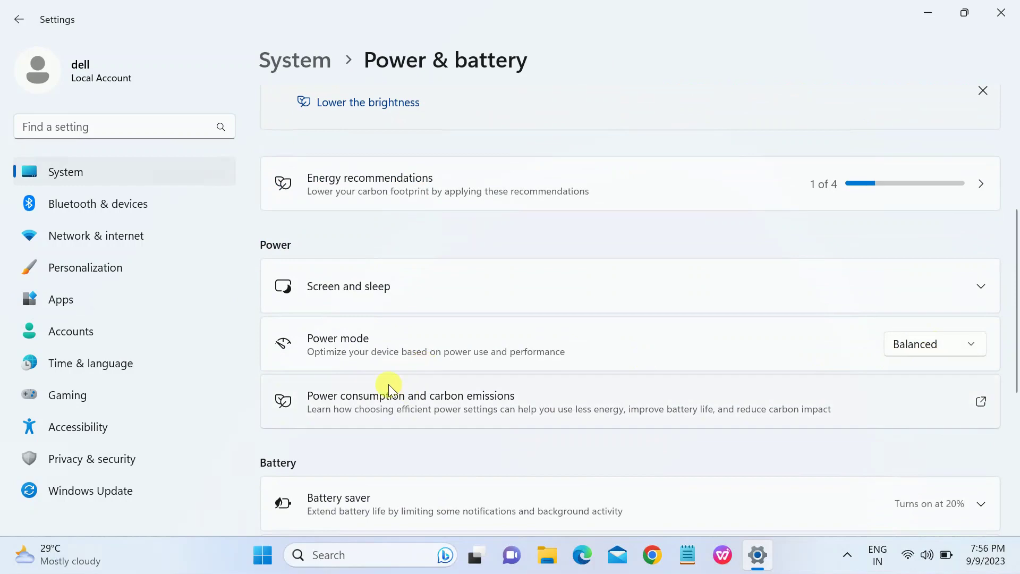
scroll(388, 387, "up", 4)
left_click(19, 19)
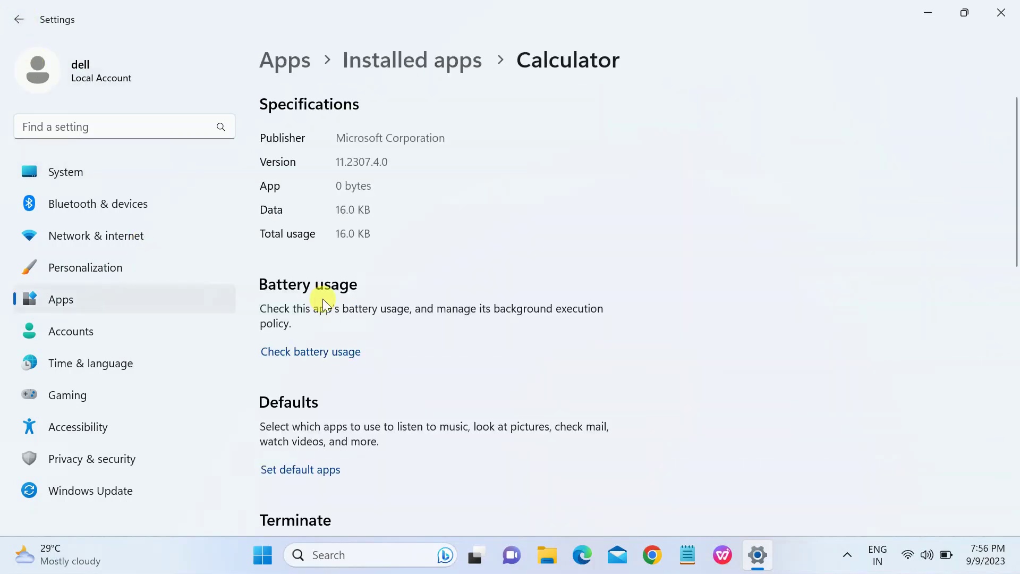
left_click(20, 20)
key("alt+F4")
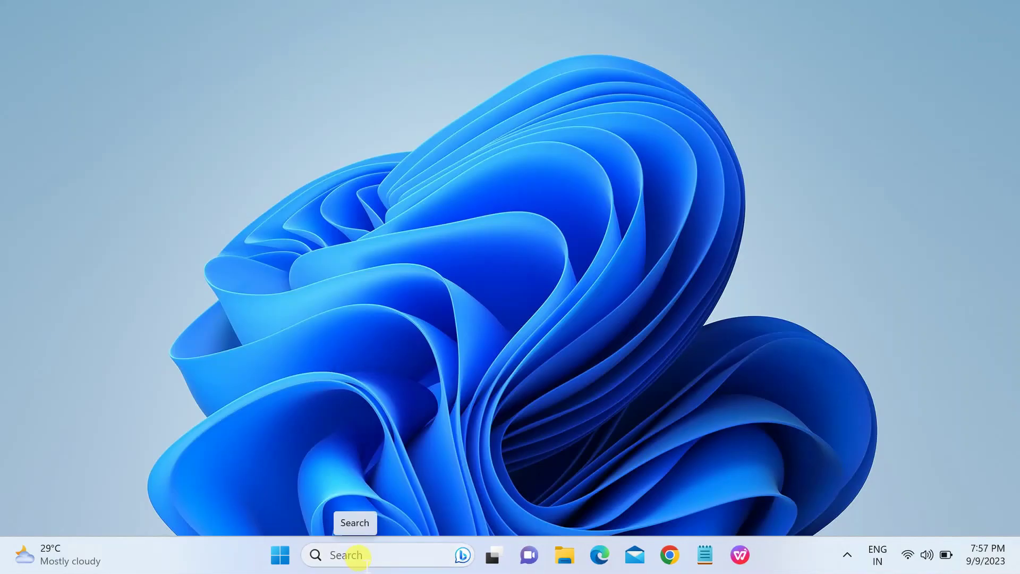
Search 'servi' in the taskbar search and launch the Services app
left_click(357, 556)
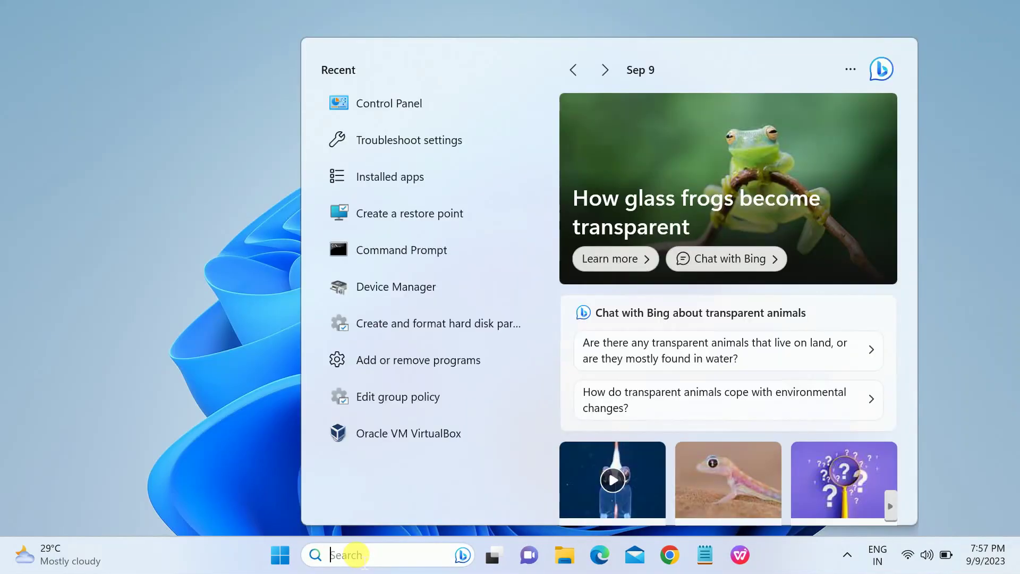
type("servi")
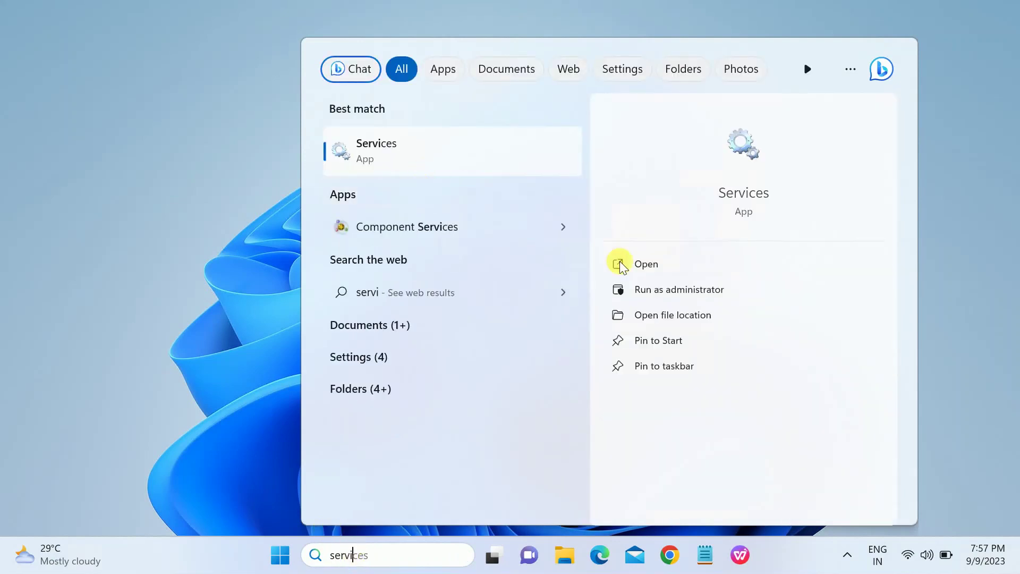
left_click(652, 291)
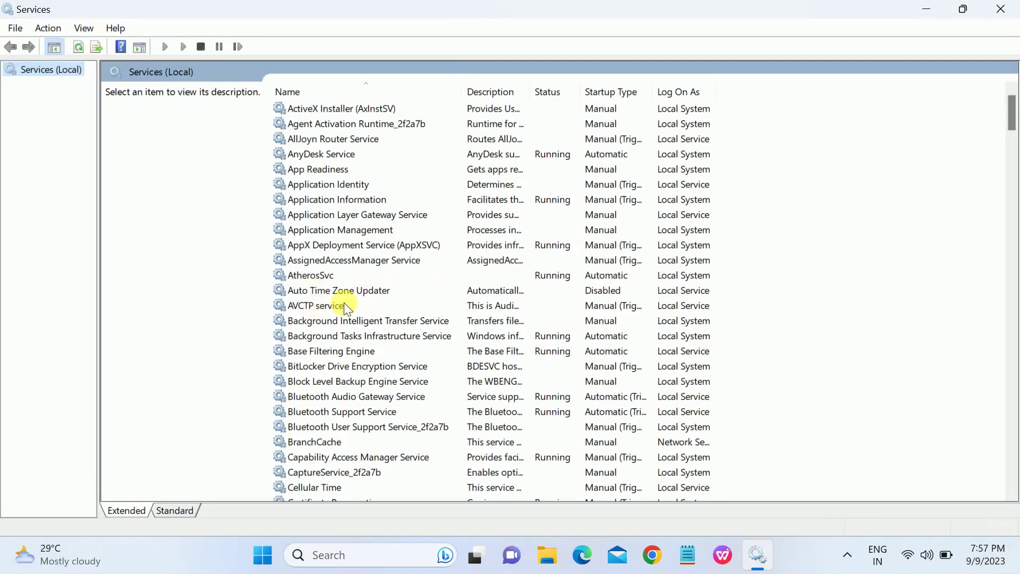
Locate the Windows Update service in the list and open its properties
left_click(321, 265)
key("w")
key("w")
key("w")
key("w")
key("w")
key("w")
key("w")
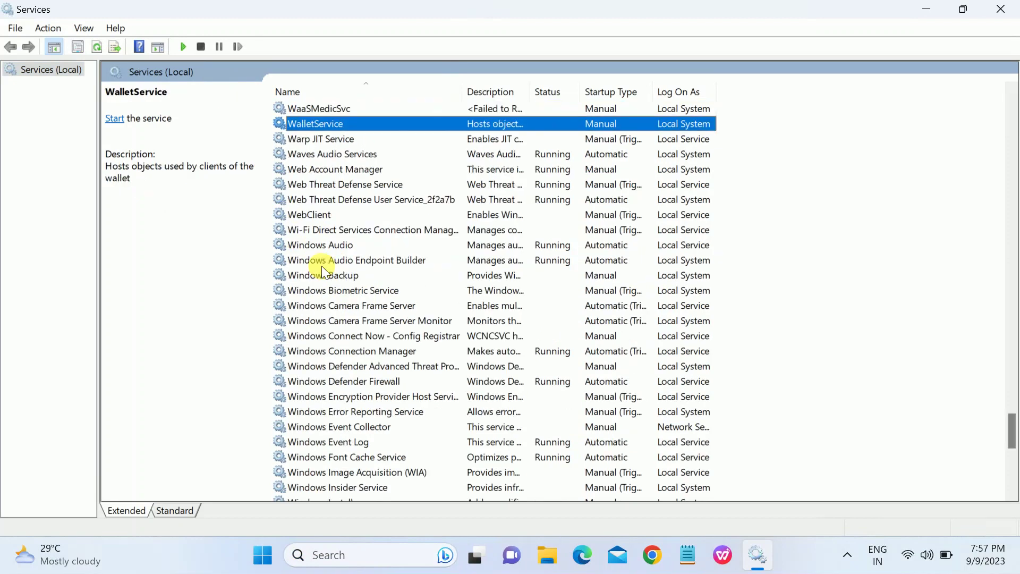
key("w")
key("w")
key("w")
key("w")
key("w")
key("w")
key("w")
key("w")
key("w")
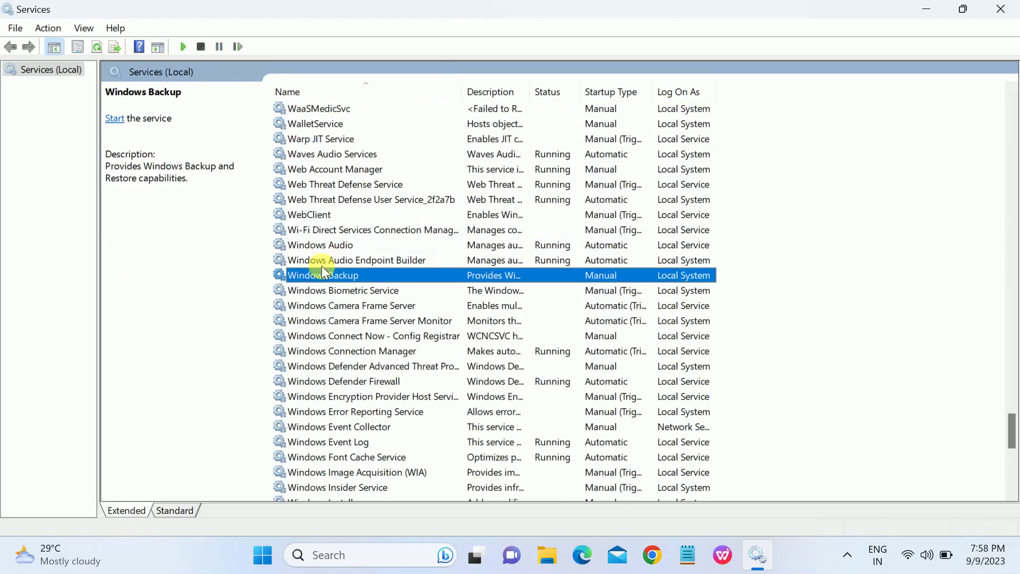
key("w")
key("w")
key("w")
key("w")
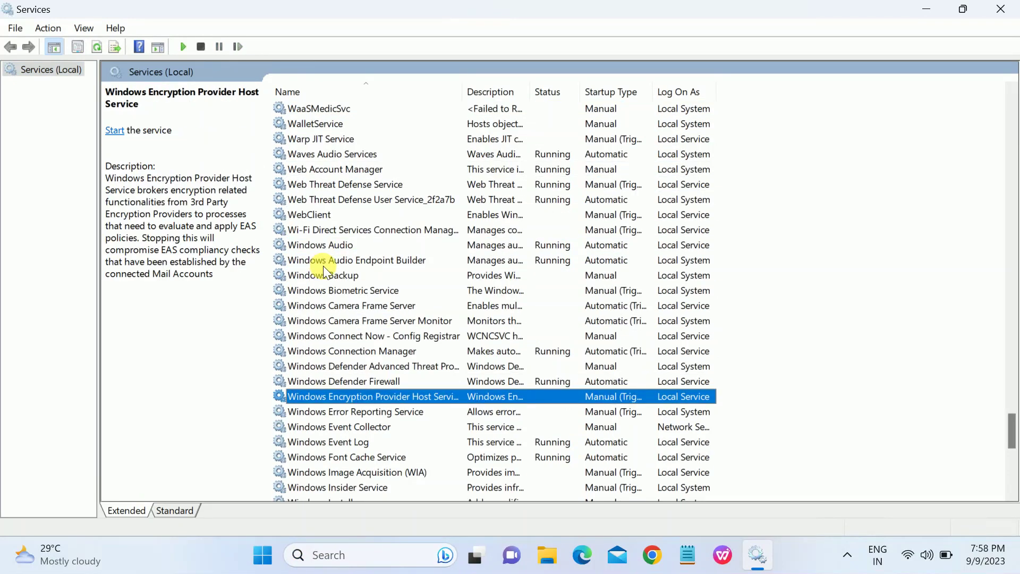
scroll(324, 266, "down", 7)
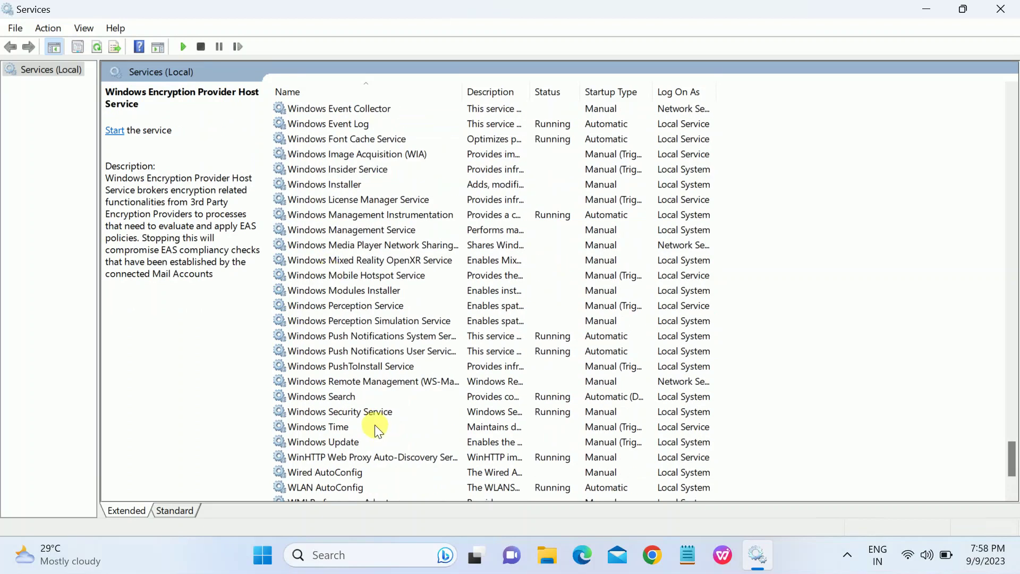
left_click(342, 441)
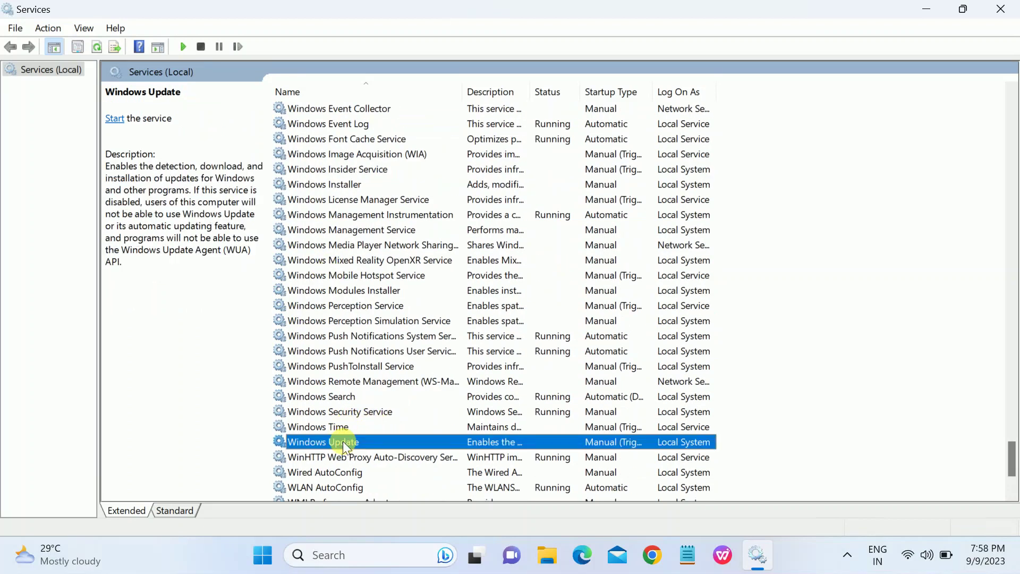
double_click(342, 441)
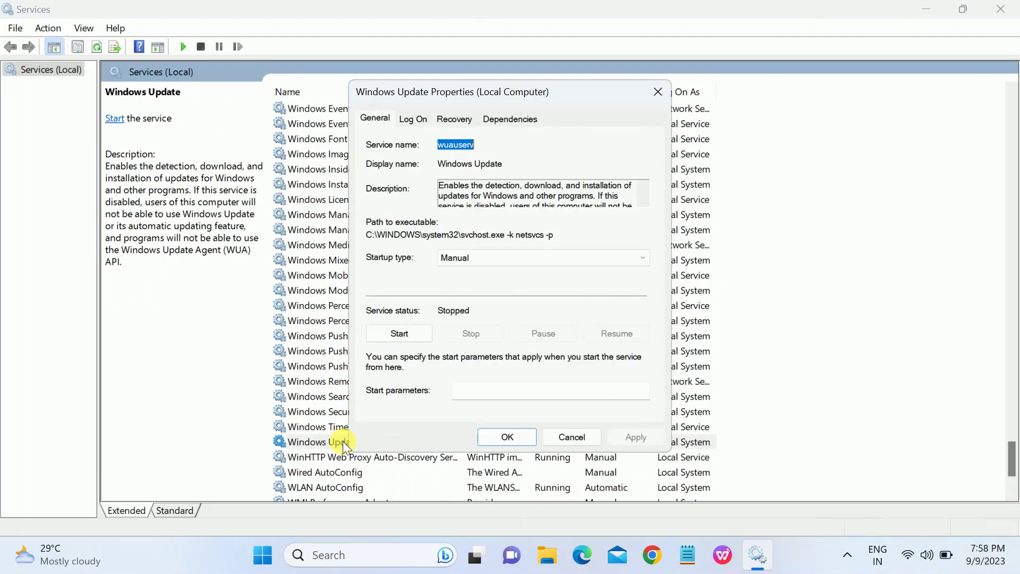
Set Windows Update's startup type to Disabled and apply it
left_click(479, 259)
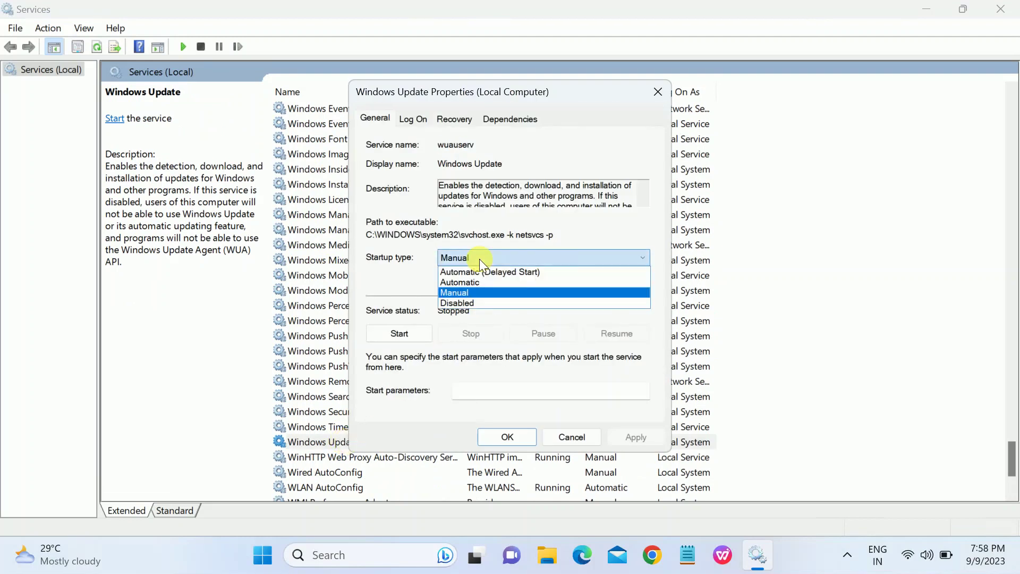
left_click(471, 301)
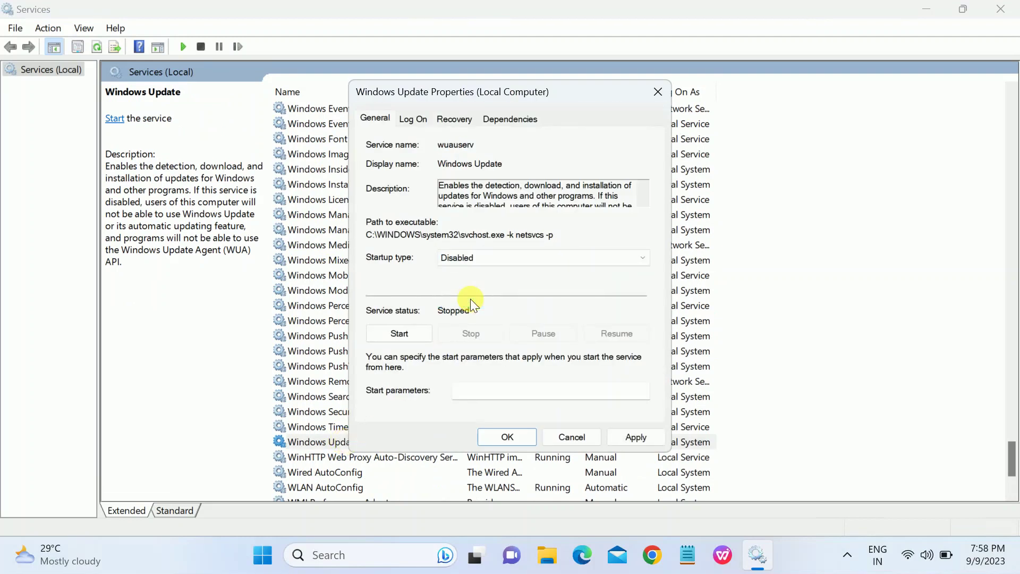
left_click(634, 437)
left_click(510, 437)
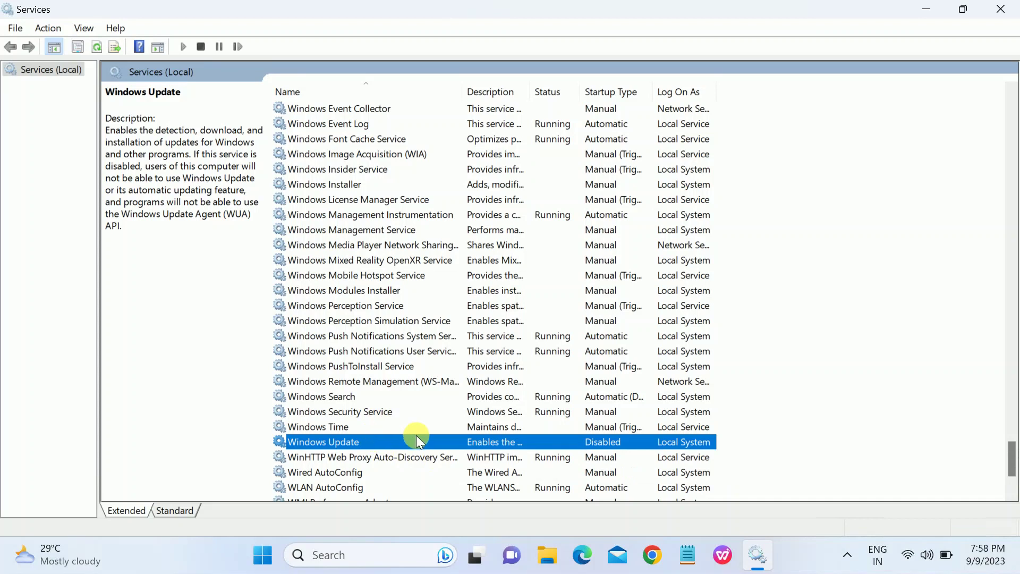
left_click(278, 553)
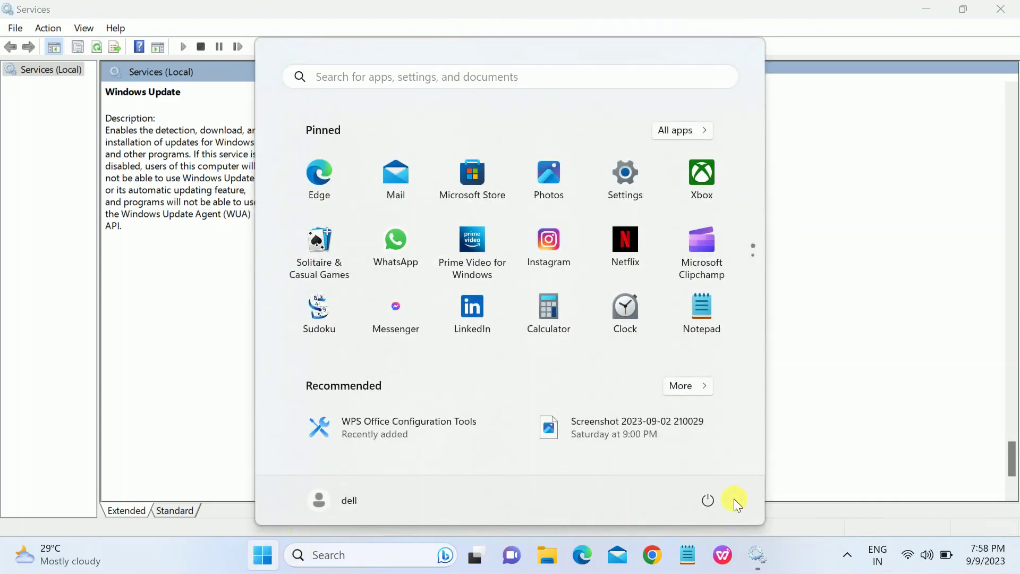
left_click(708, 499)
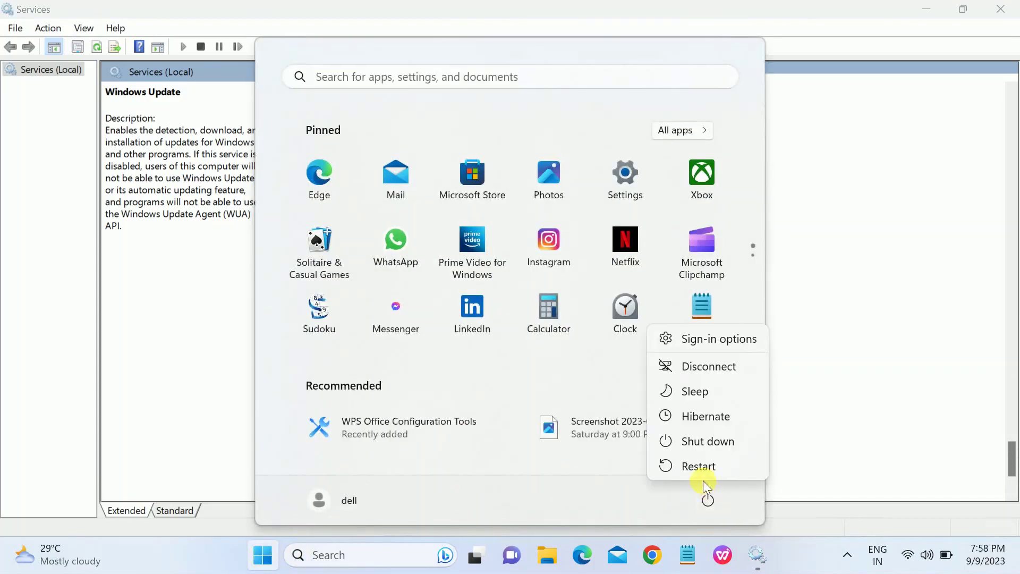
left_click(859, 421)
left_click(859, 423)
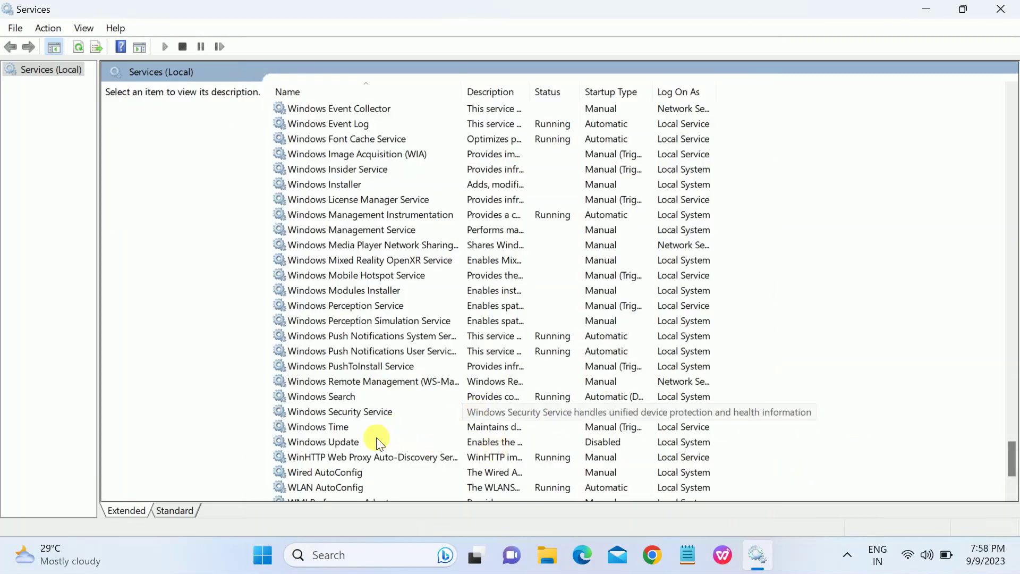
left_click(356, 442)
Set Windows Update's startup type back to Manual, apply it, and close Services
right_click(359, 442)
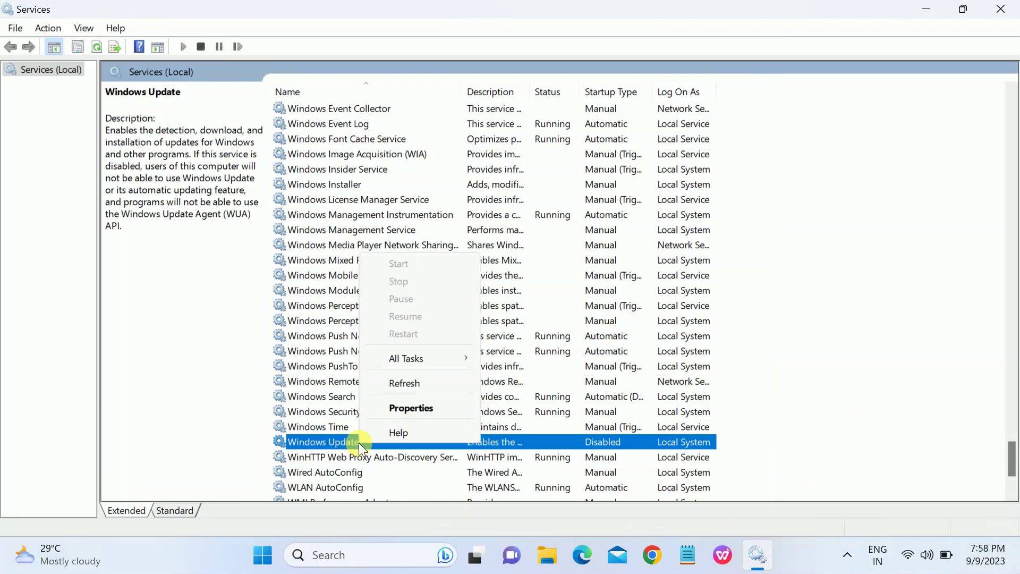
left_click(408, 406)
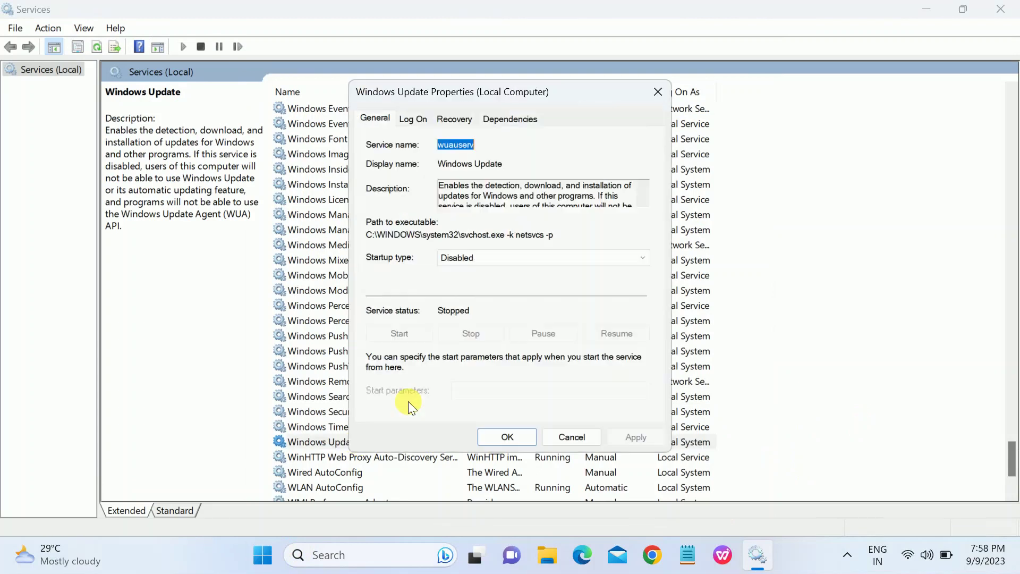
left_click(470, 264)
left_click(467, 290)
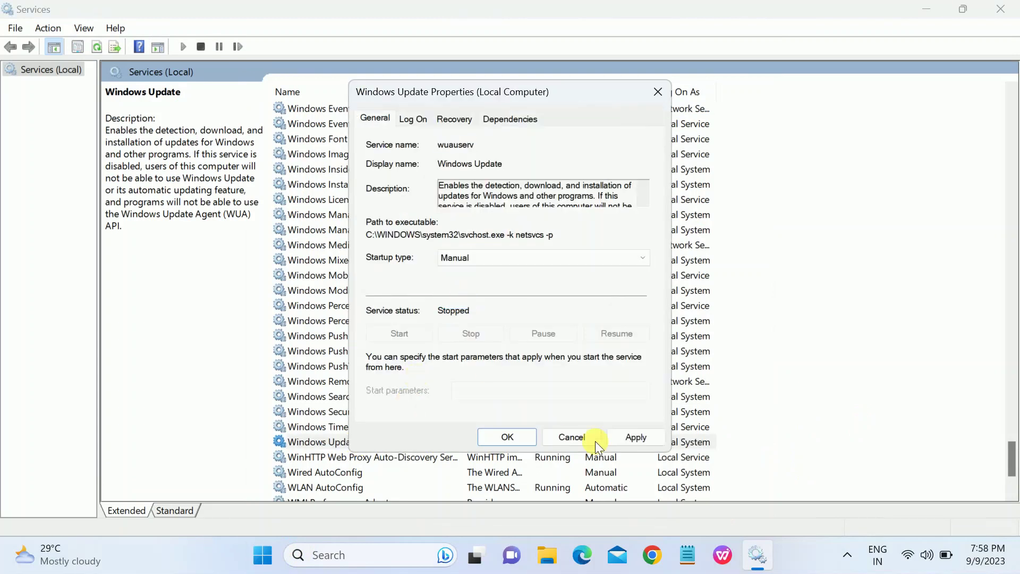
left_click(632, 436)
left_click(489, 438)
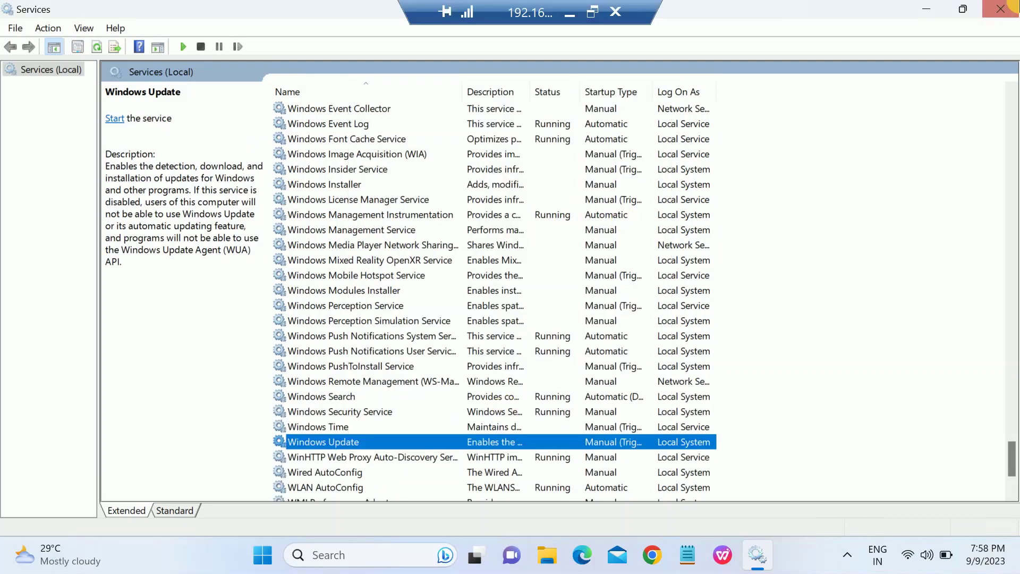
left_click(1009, 8)
right_click(529, 270)
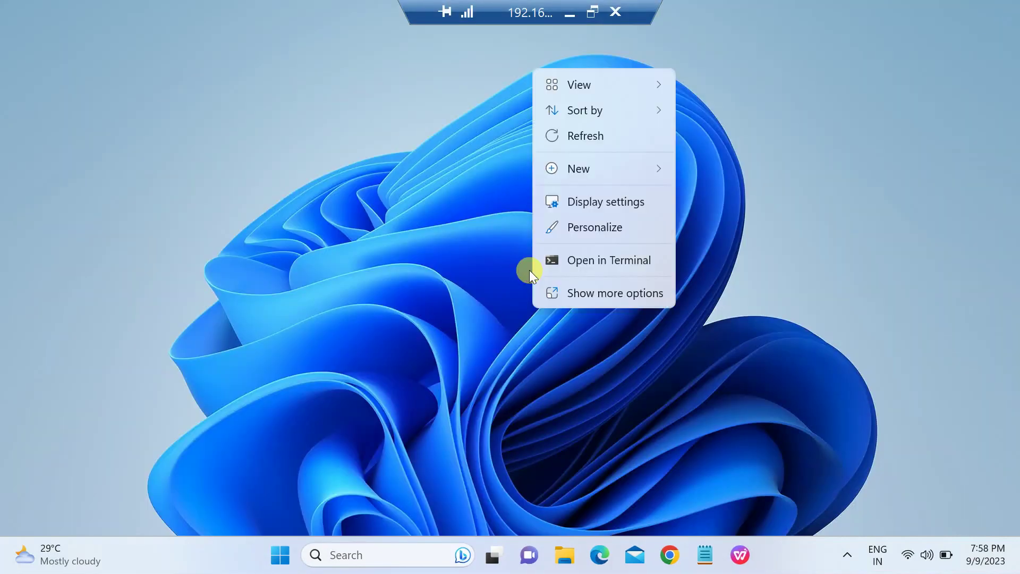
left_click(595, 136)
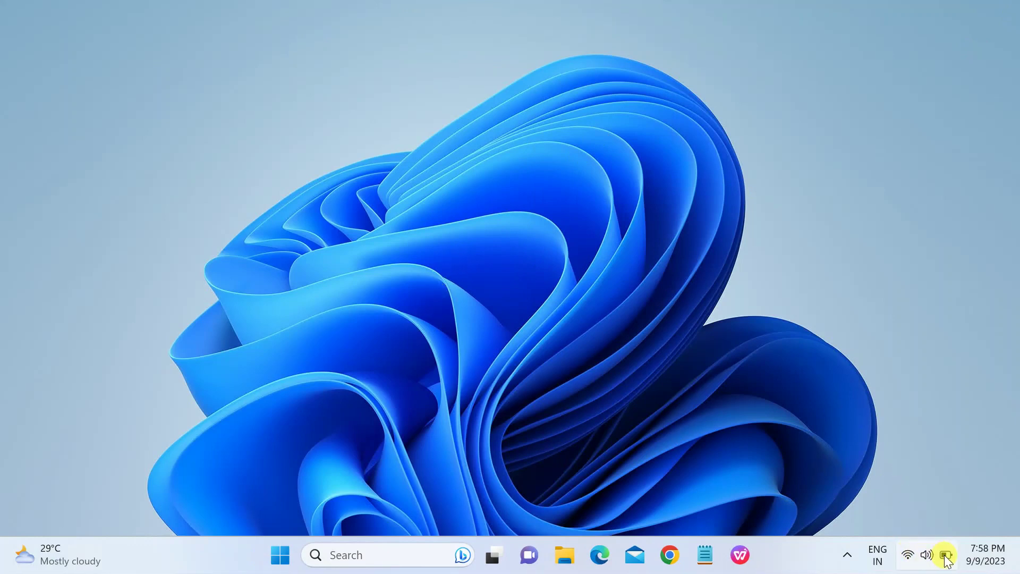
mouse_move(947, 562)
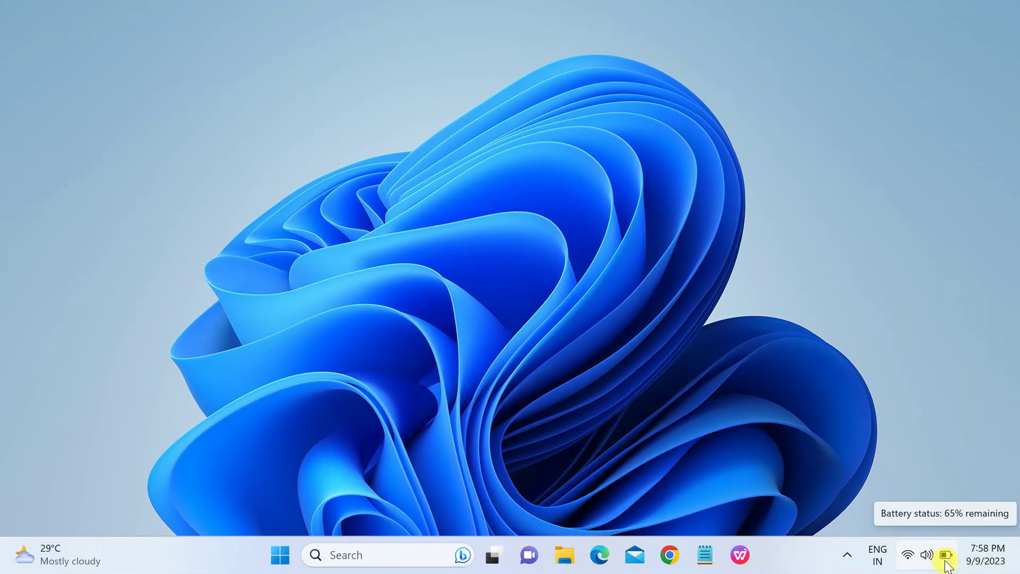
right_click(444, 302)
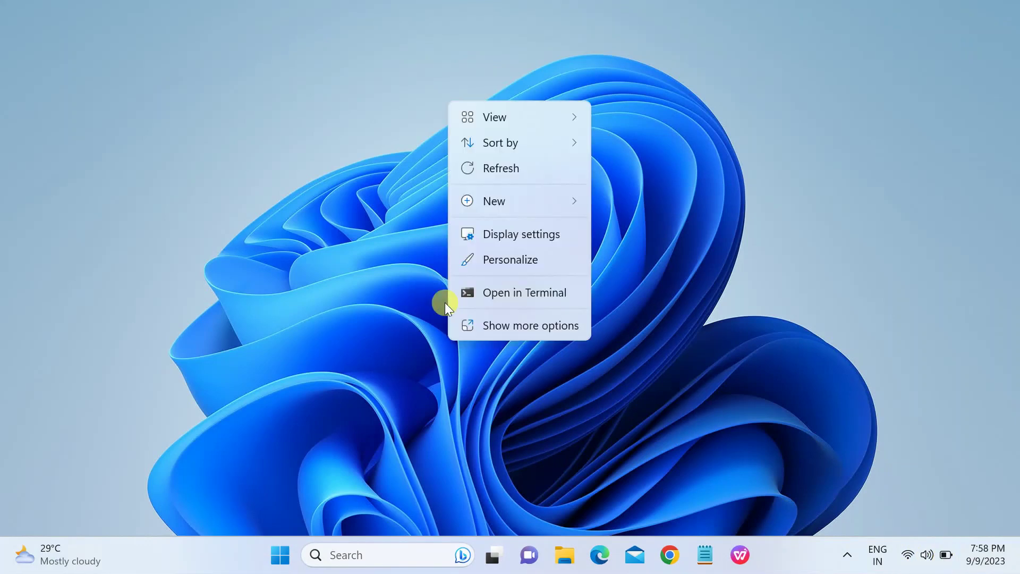
left_click(508, 175)
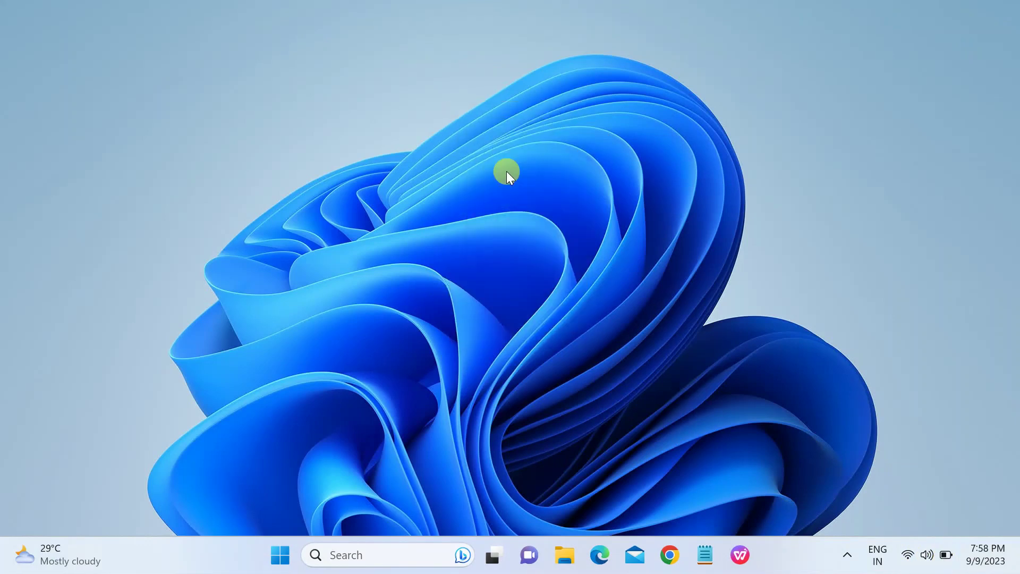